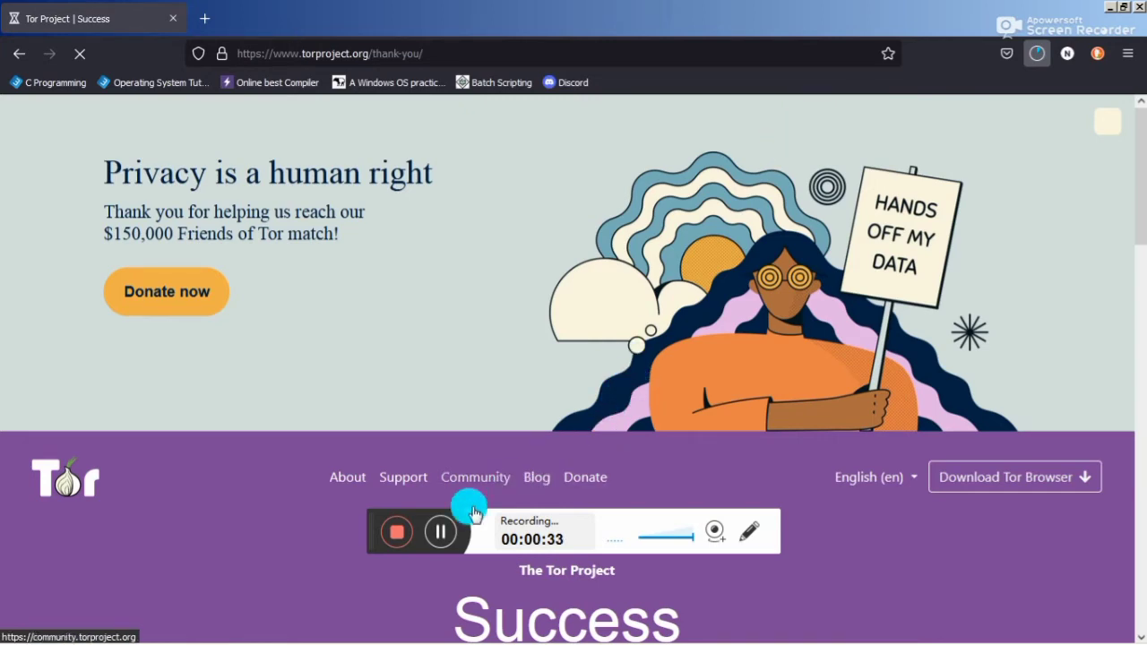
Close the Firefox window showing the Tor Project download page and exit by cancelling the remaining download.
left_click(451, 532)
left_click(1042, 56)
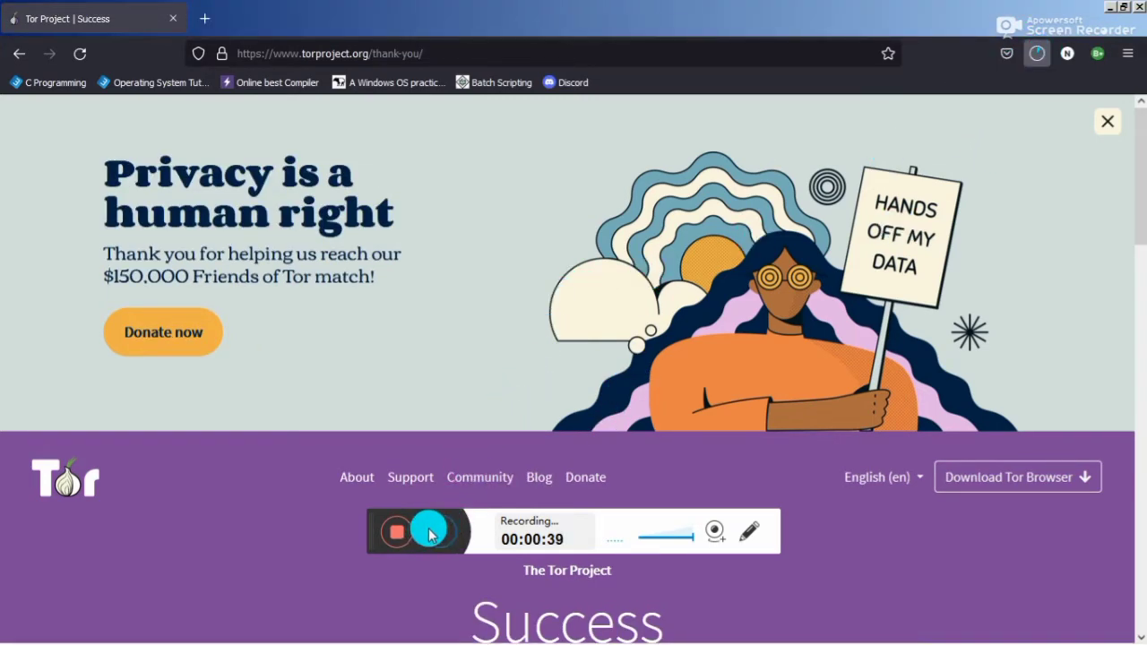
left_click(1139, 6)
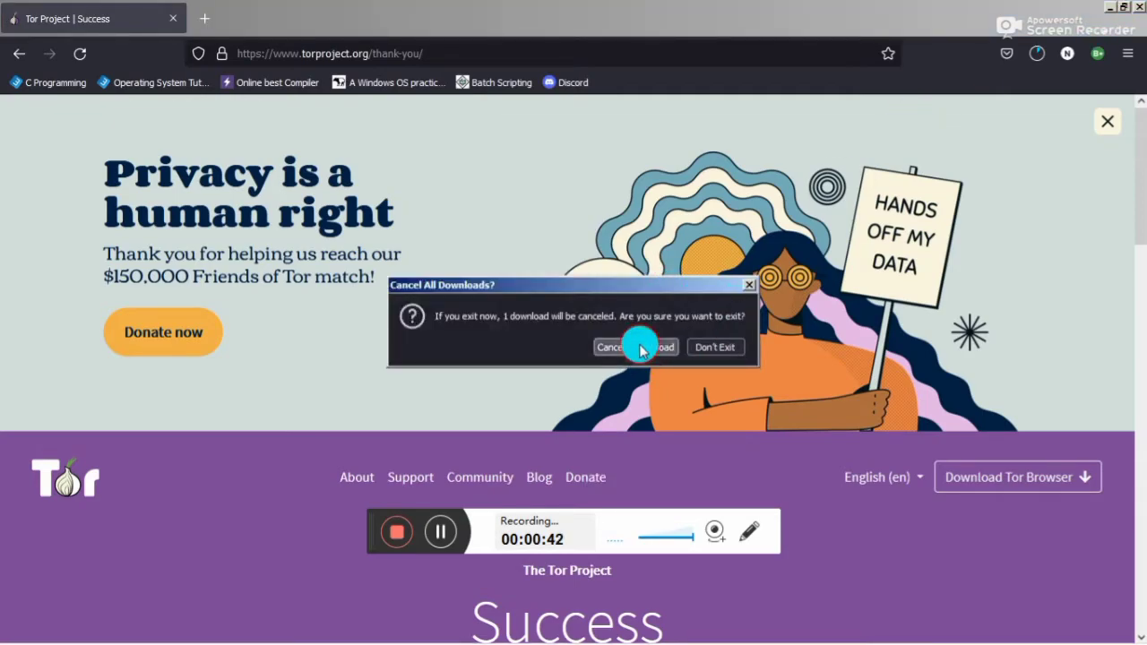
left_click(640, 348)
Run the torbrowser-install-win64-10.5.10_en-US.exe installer from the desktop and install Tor Browser in the default destination folder.
right_click(602, 239)
left_click(653, 277)
left_click(591, 38)
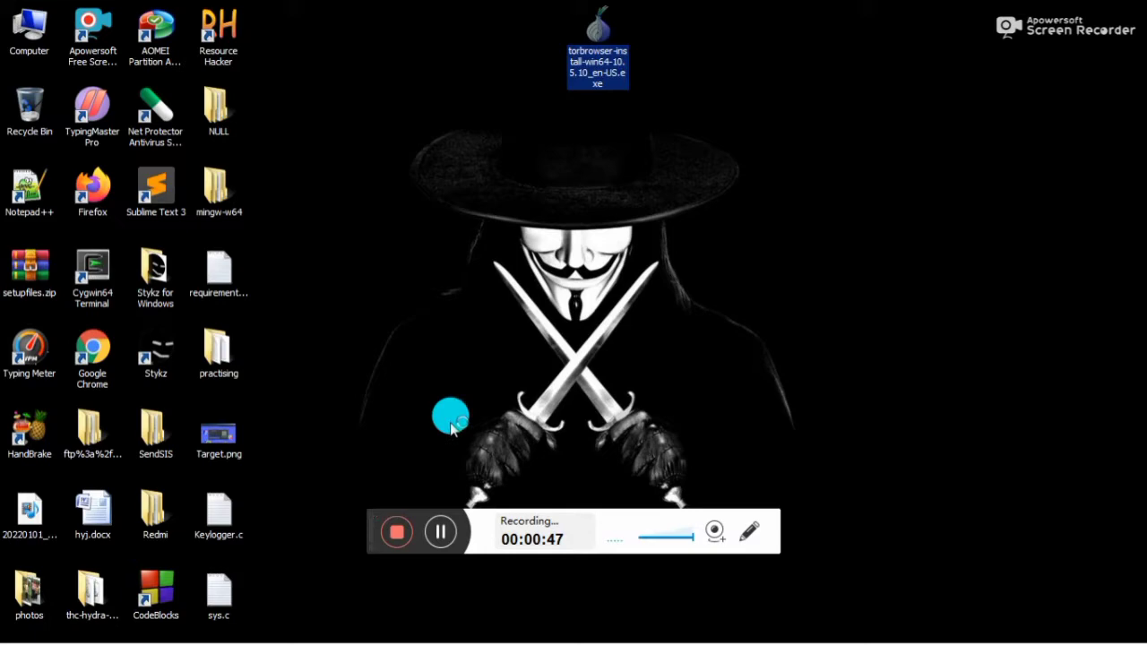
left_click(581, 364)
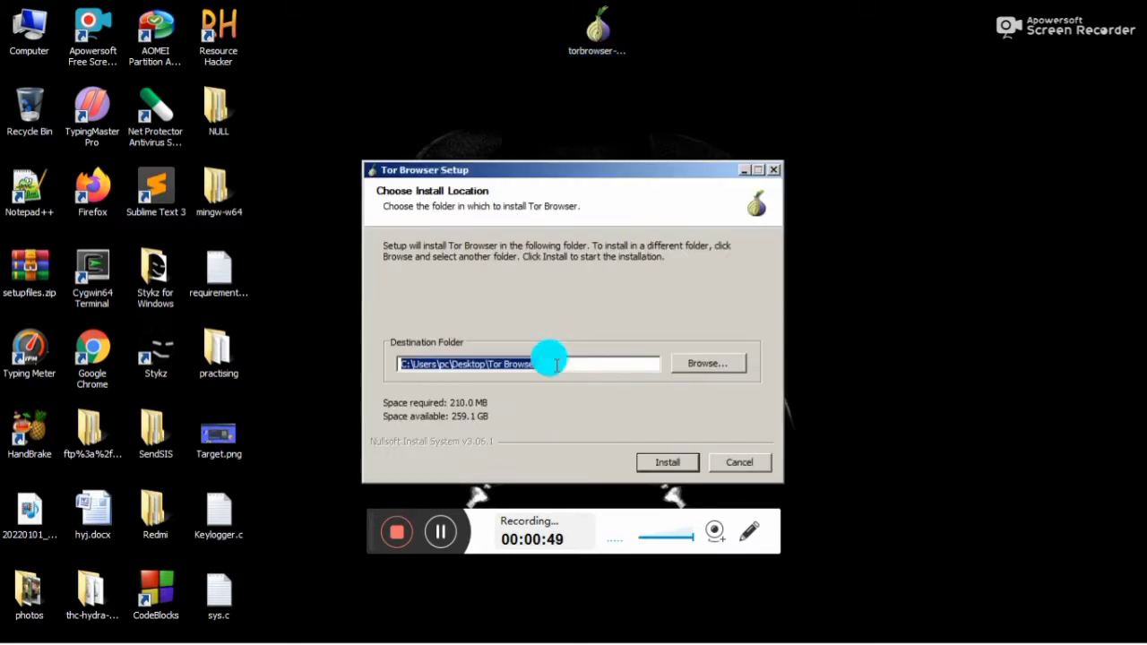
left_click(677, 465)
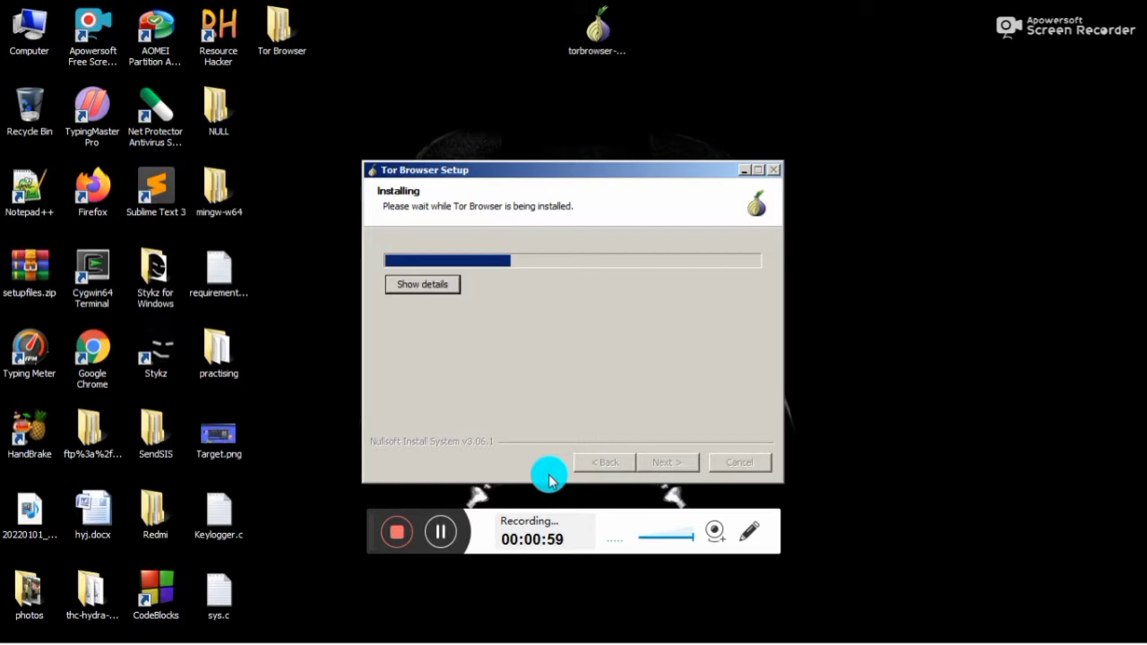
left_click(451, 524)
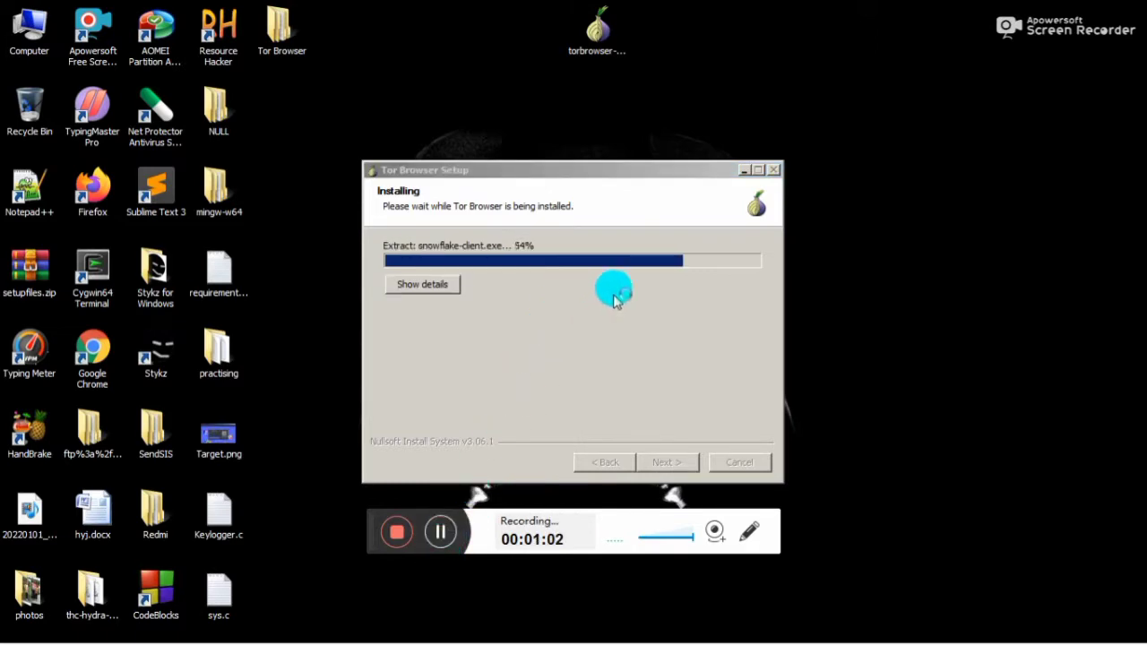
left_click(627, 172)
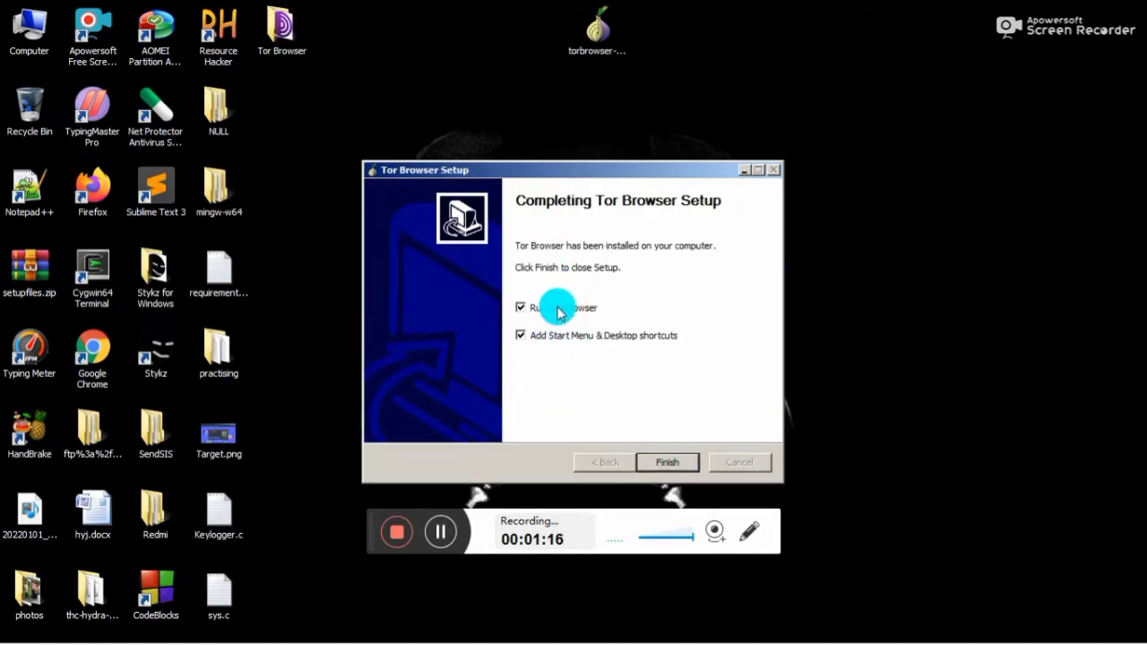
Finish the setup with running Tor Browser and adding Start Menu and desktop shortcuts enabled, and refresh the desktop.
left_click(659, 463)
right_click(515, 166)
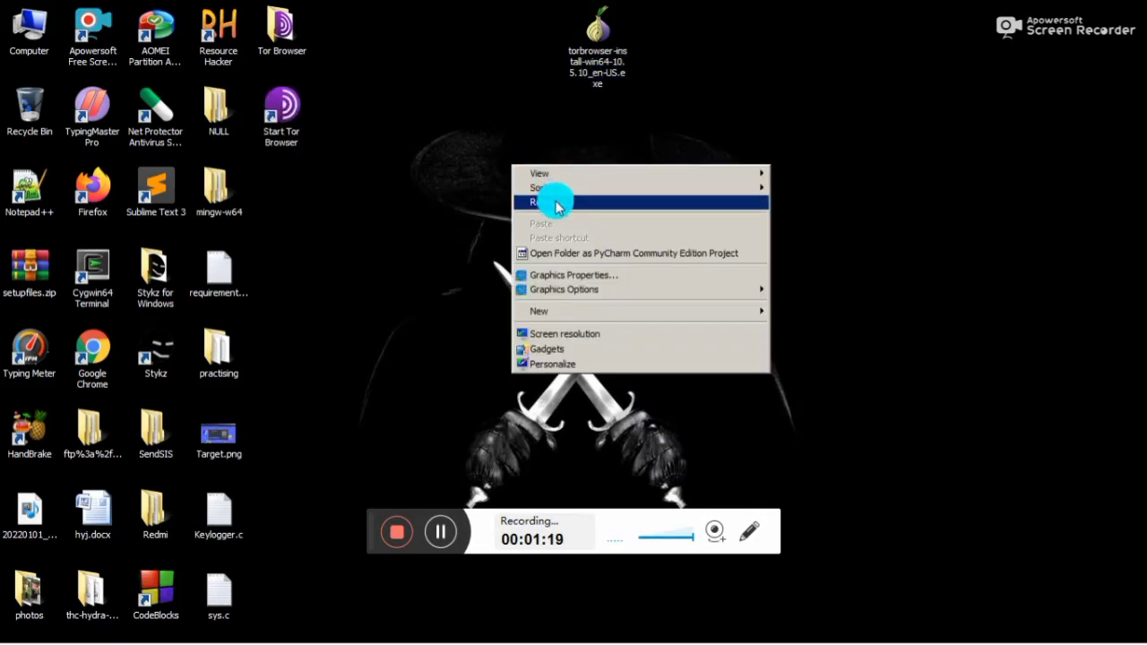
left_click(570, 208)
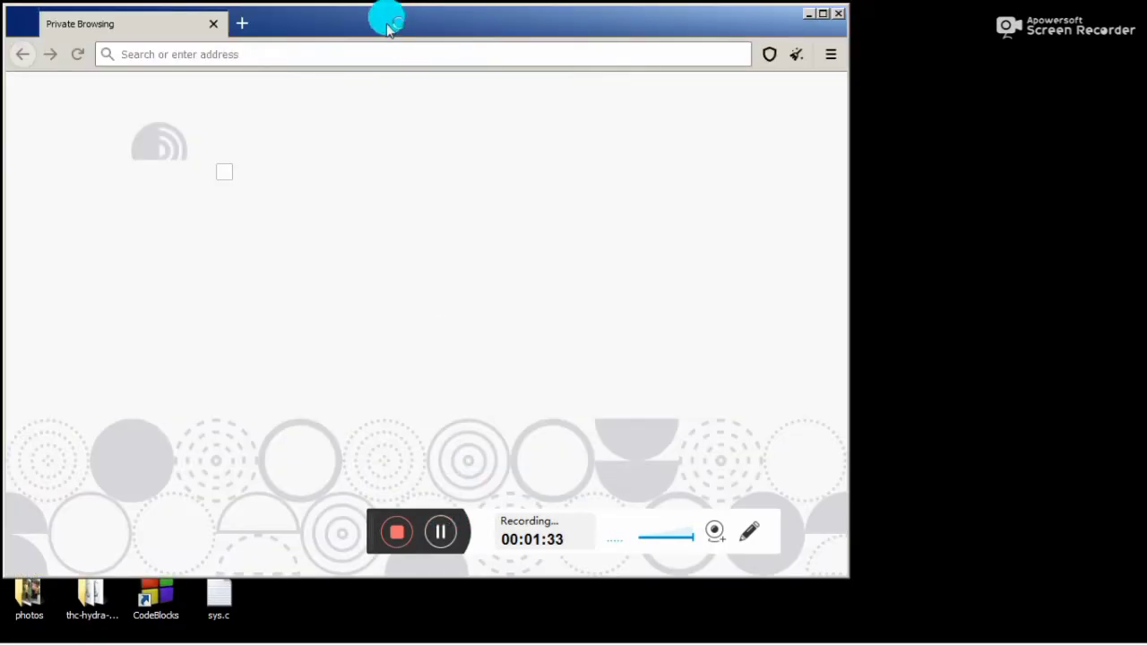
Enable "Always connect automatically" in the new Tor Browser window and connect to the Tor network.
left_click_drag(387, 26, 448, 57)
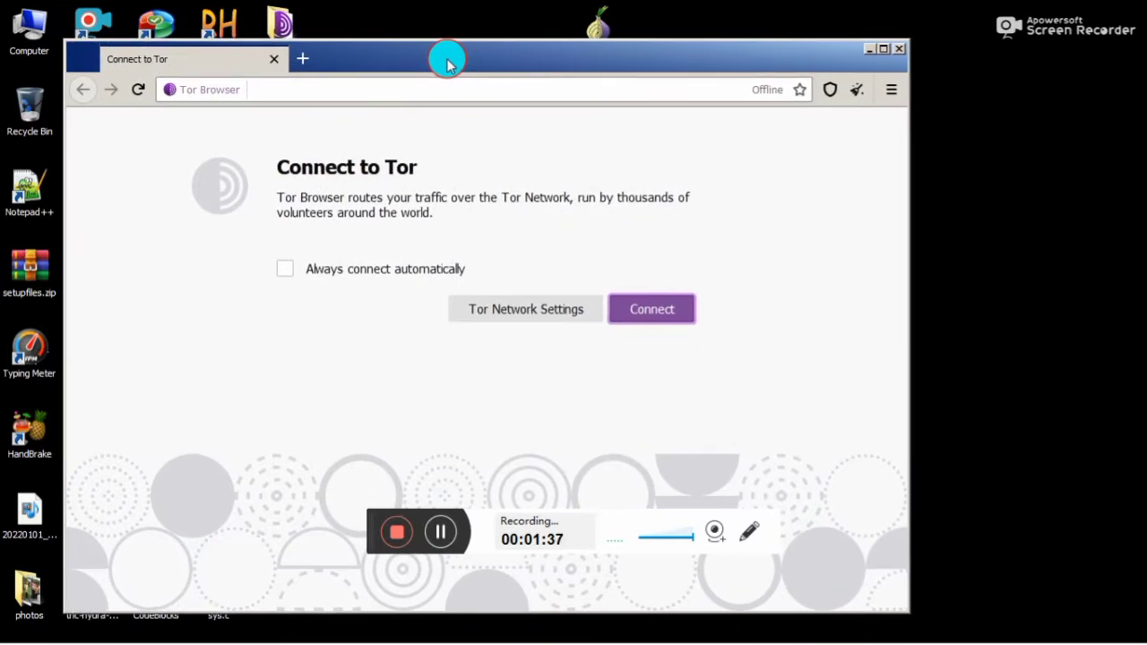
left_click(365, 272)
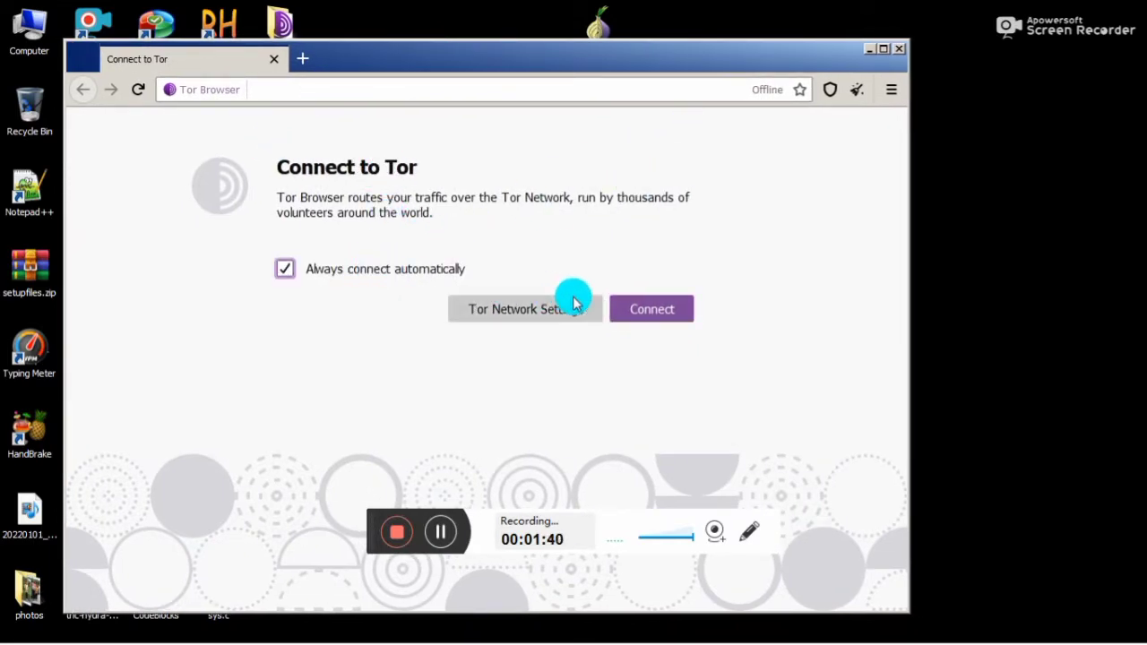
left_click(643, 307)
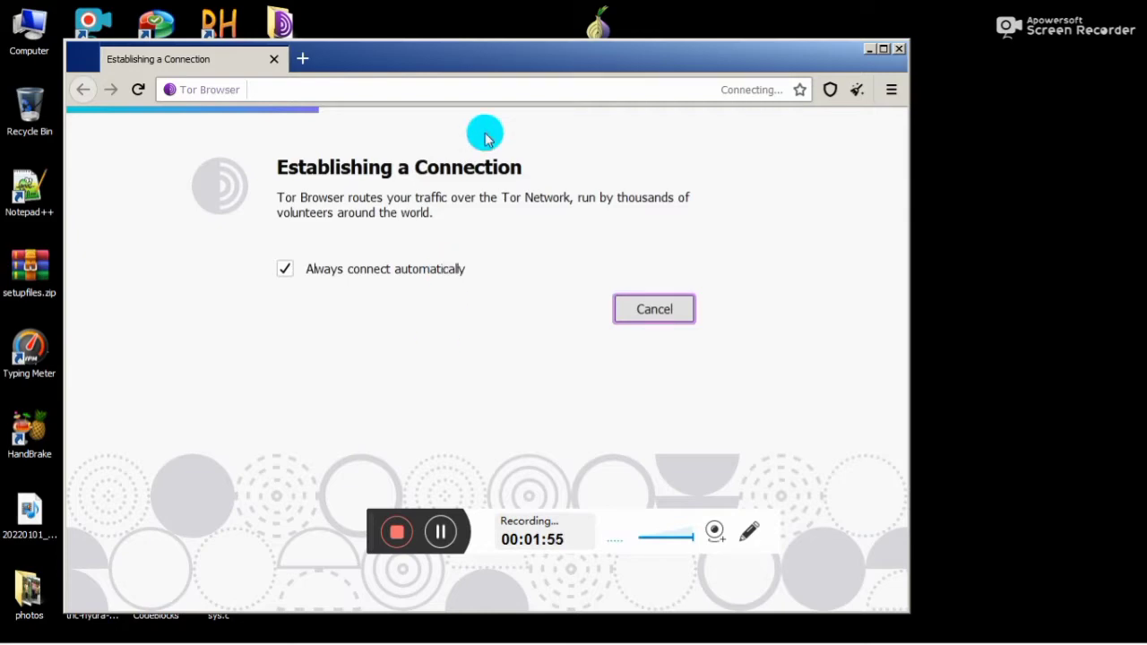
left_click_drag(513, 68, 585, 52)
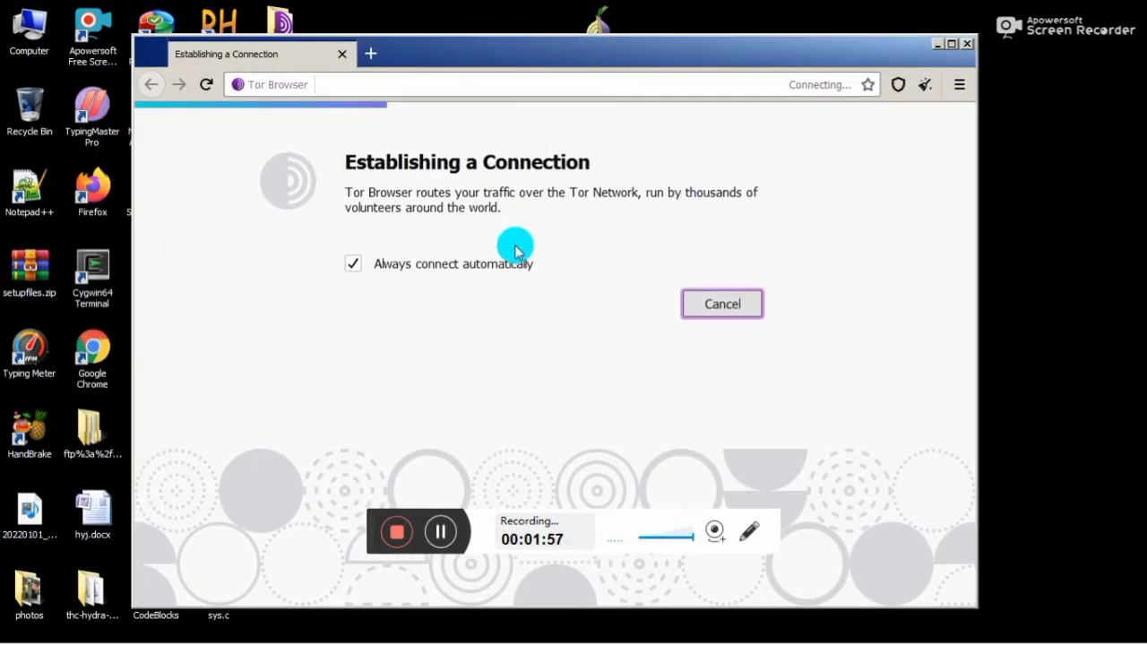
left_click(450, 542)
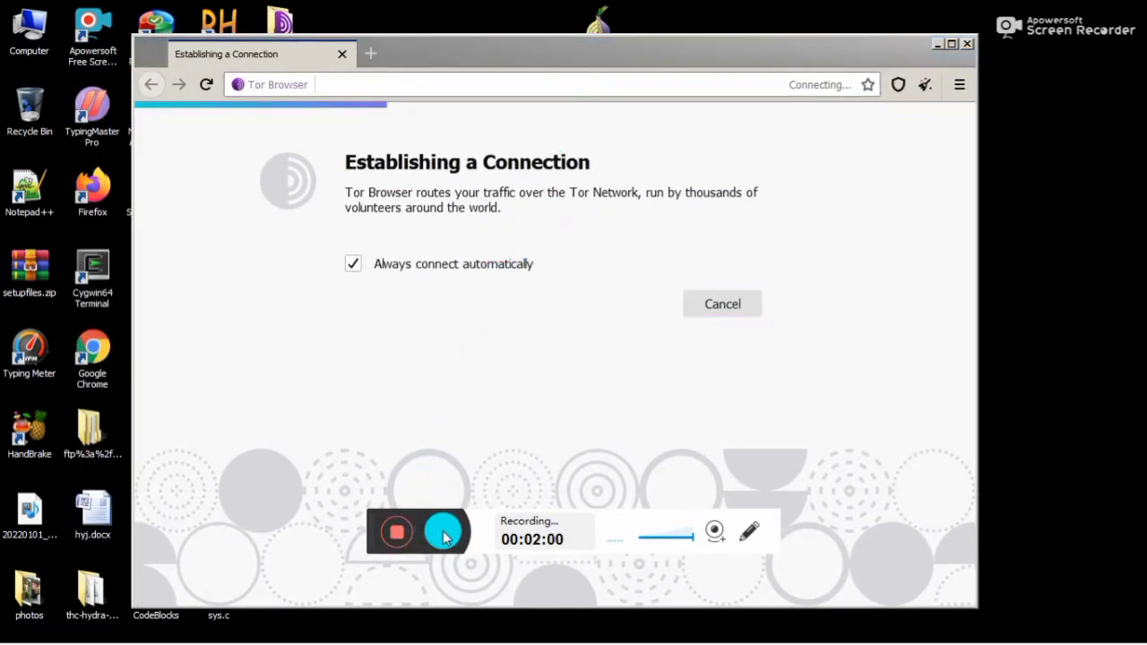
left_click(451, 51)
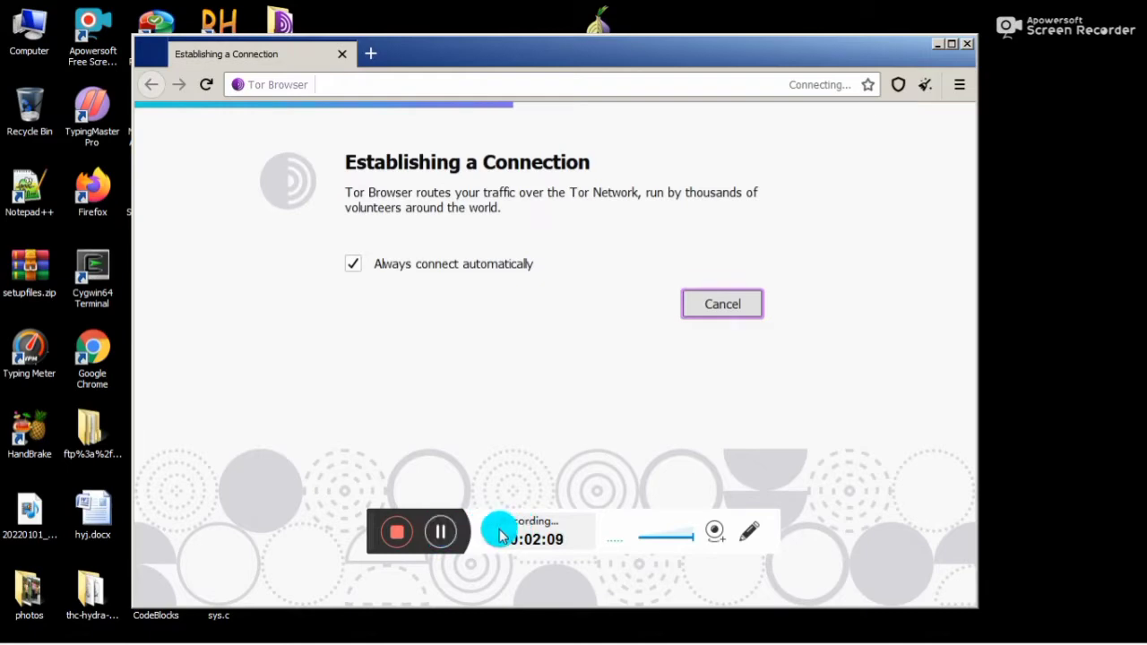
left_click(450, 535)
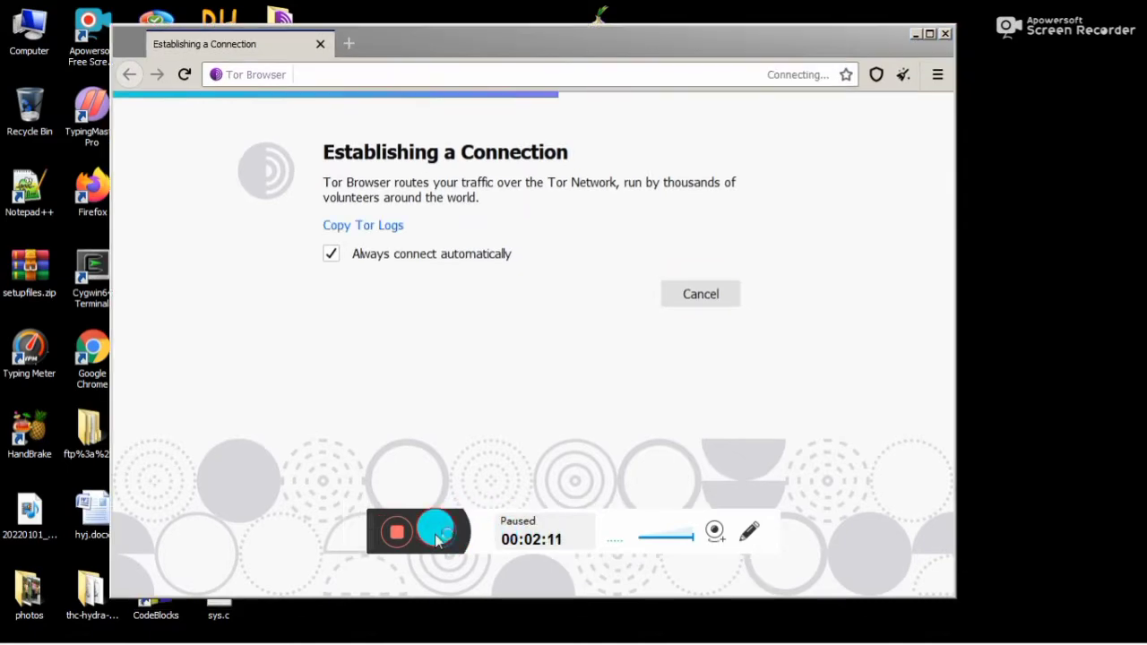
left_click(437, 533)
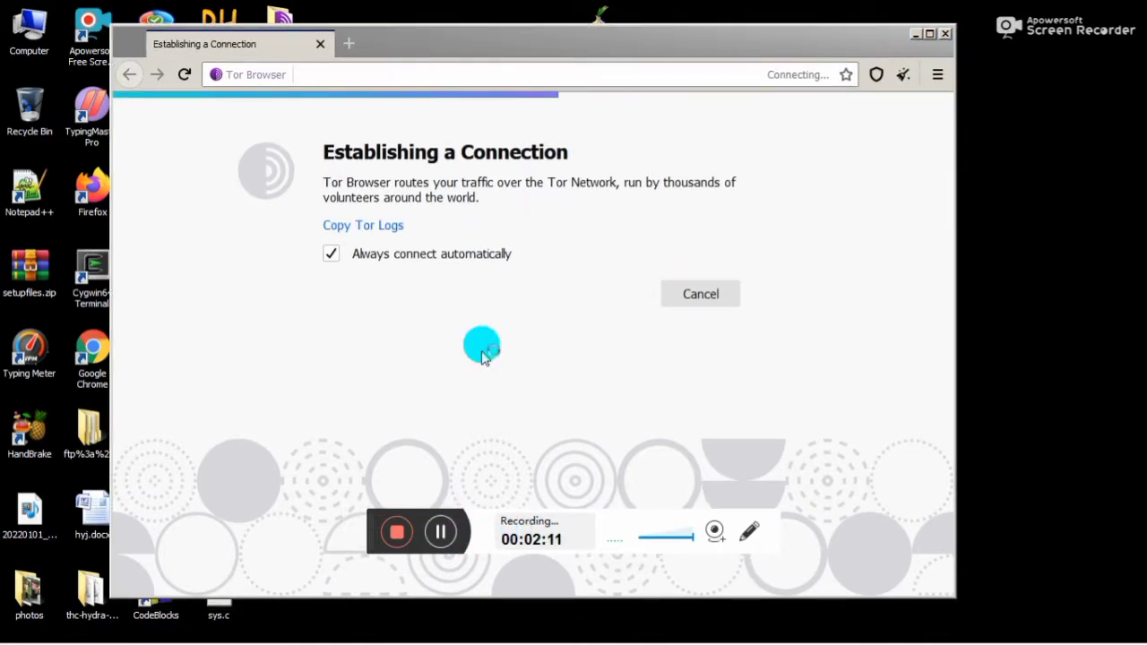
left_click(593, 40)
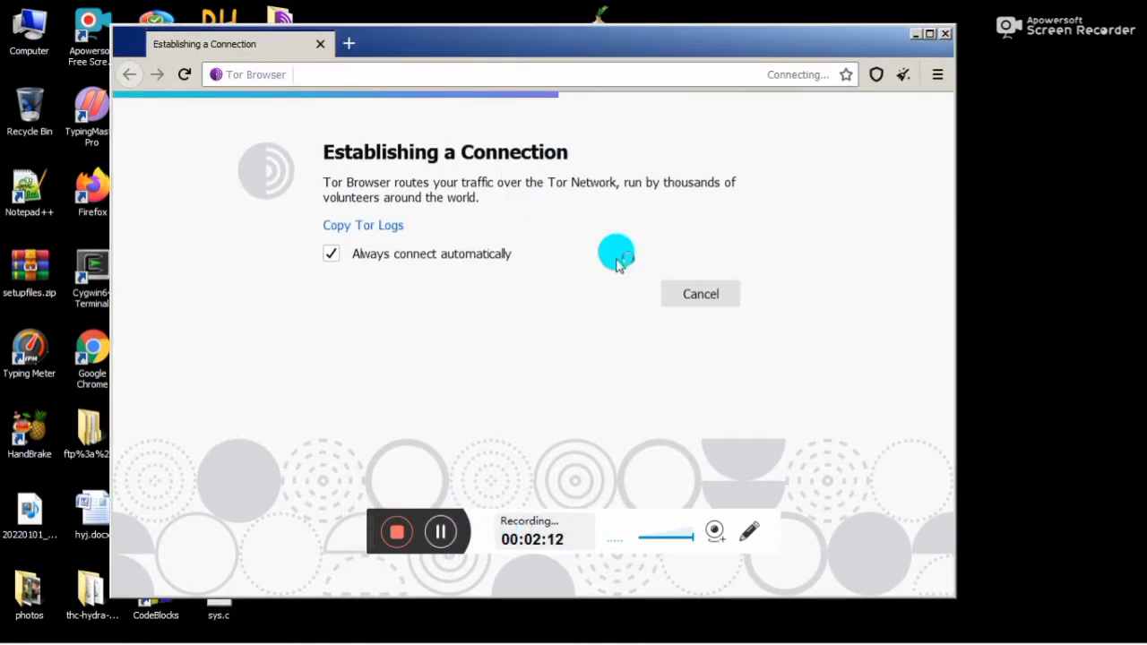
left_click(443, 531)
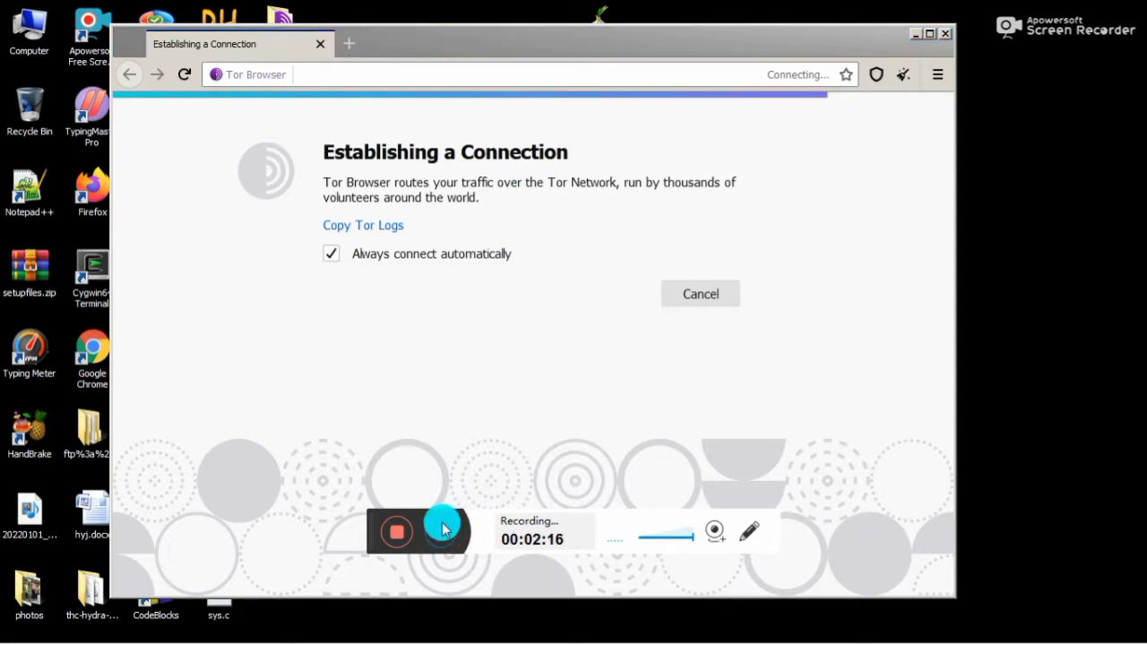
left_click(632, 43)
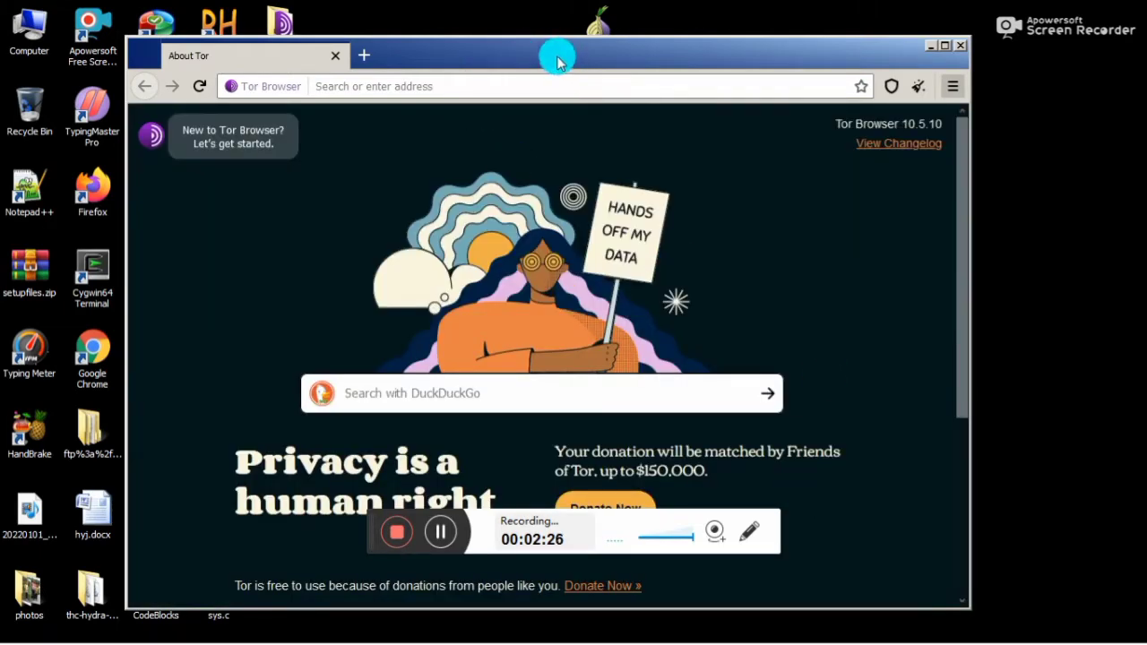
Open Tor Browser's Options and look through the General settings for startup, tabs, language and appearance, and files.
left_click_drag(559, 56, 555, 21)
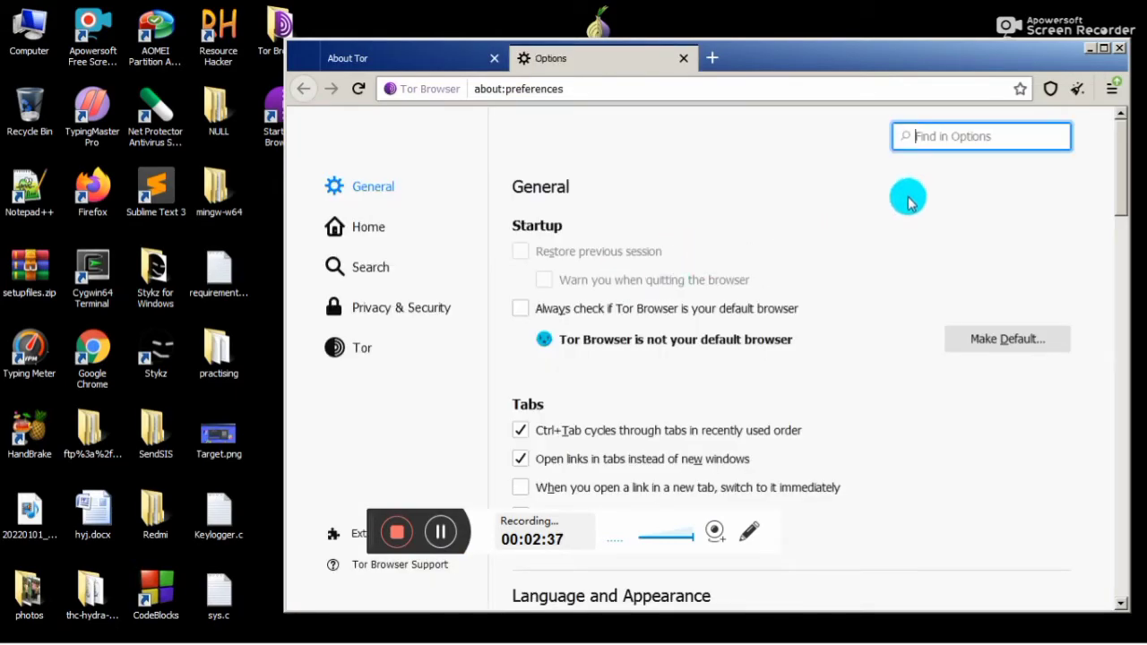
scroll(673, 323, "down", 3)
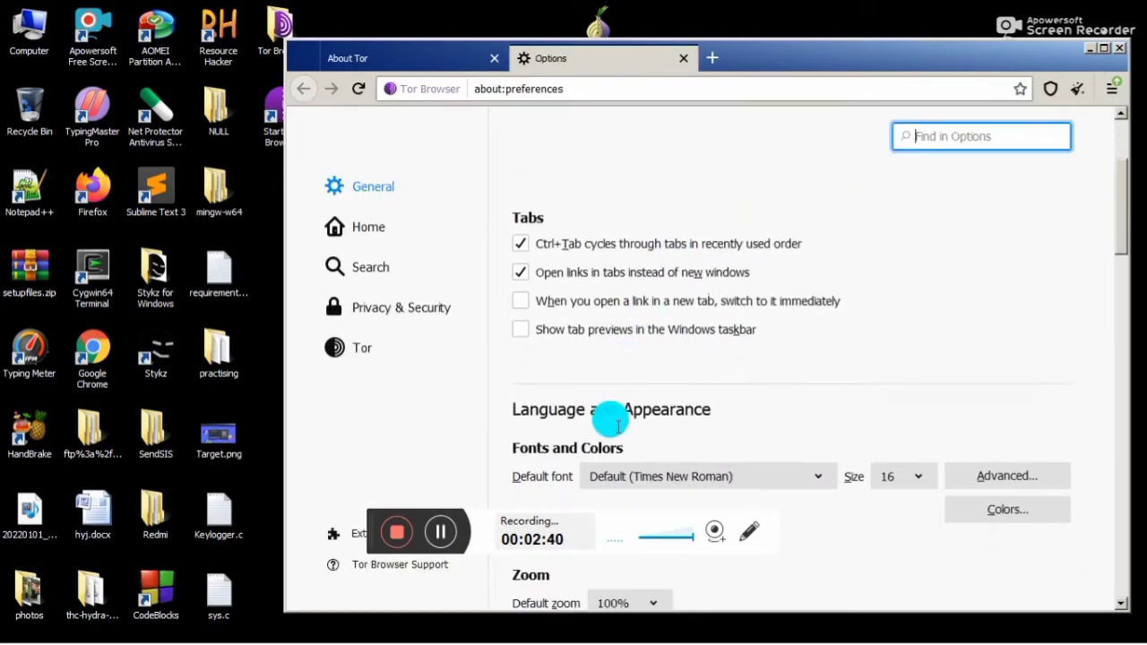
scroll(628, 417, "down", 6)
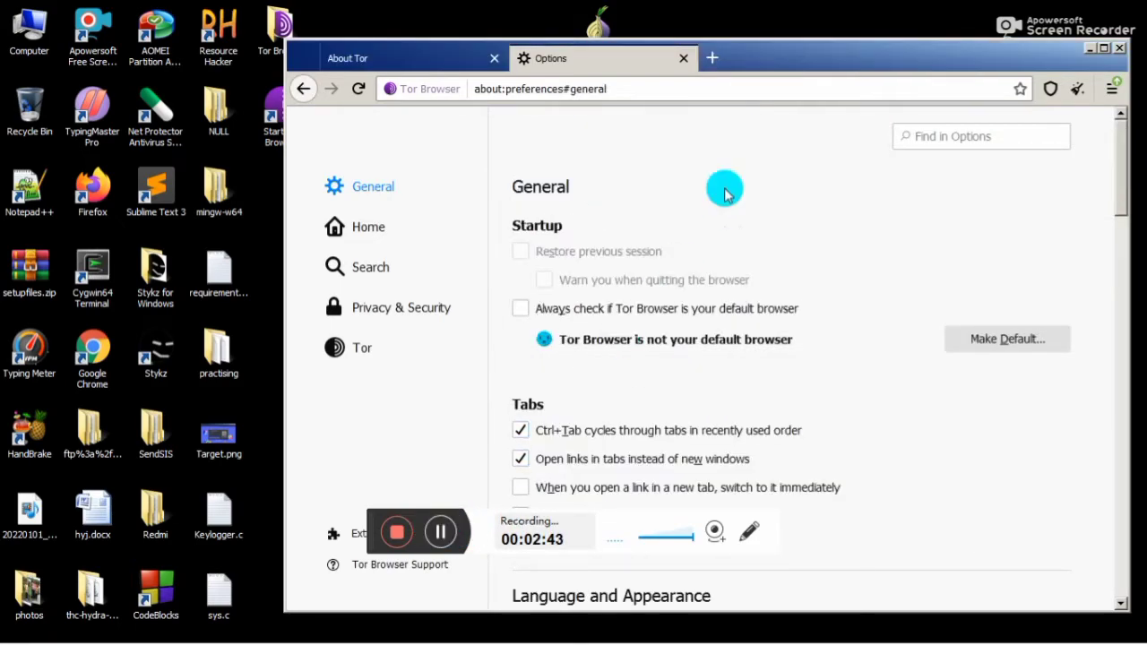
scroll(699, 224, "down", 4)
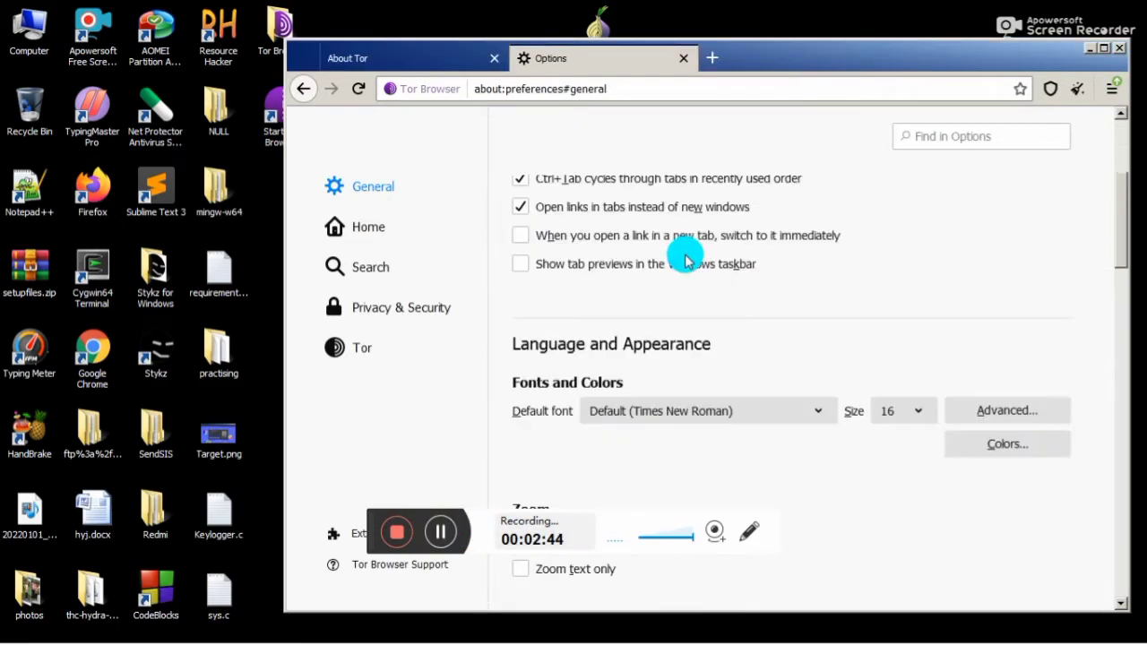
scroll(679, 351, "up", 3)
scroll(679, 354, "down", 1)
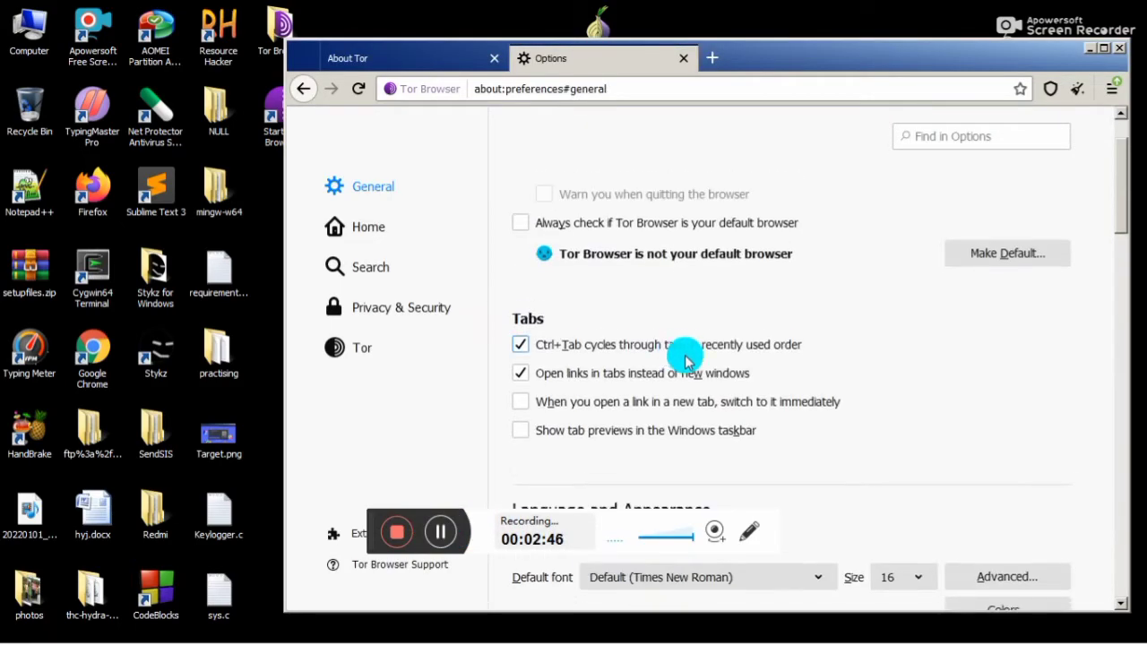
scroll(691, 363, "down", 2)
scroll(705, 379, "up", 4)
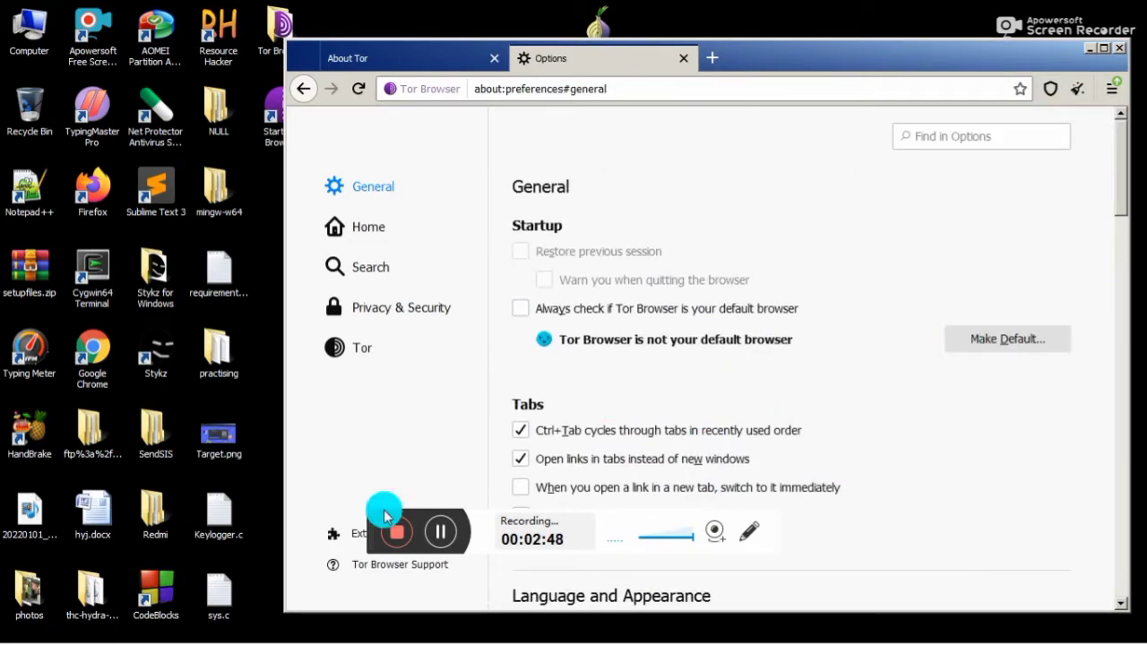
left_click(19, 628)
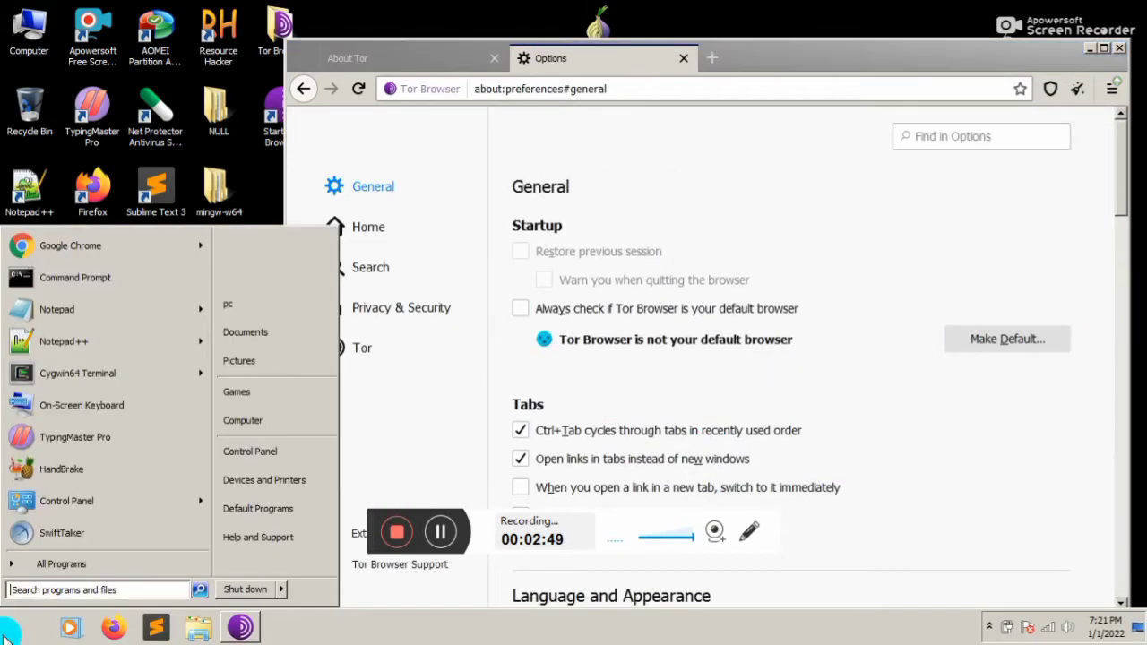
left_click(932, 384)
scroll(708, 376, "down", 6)
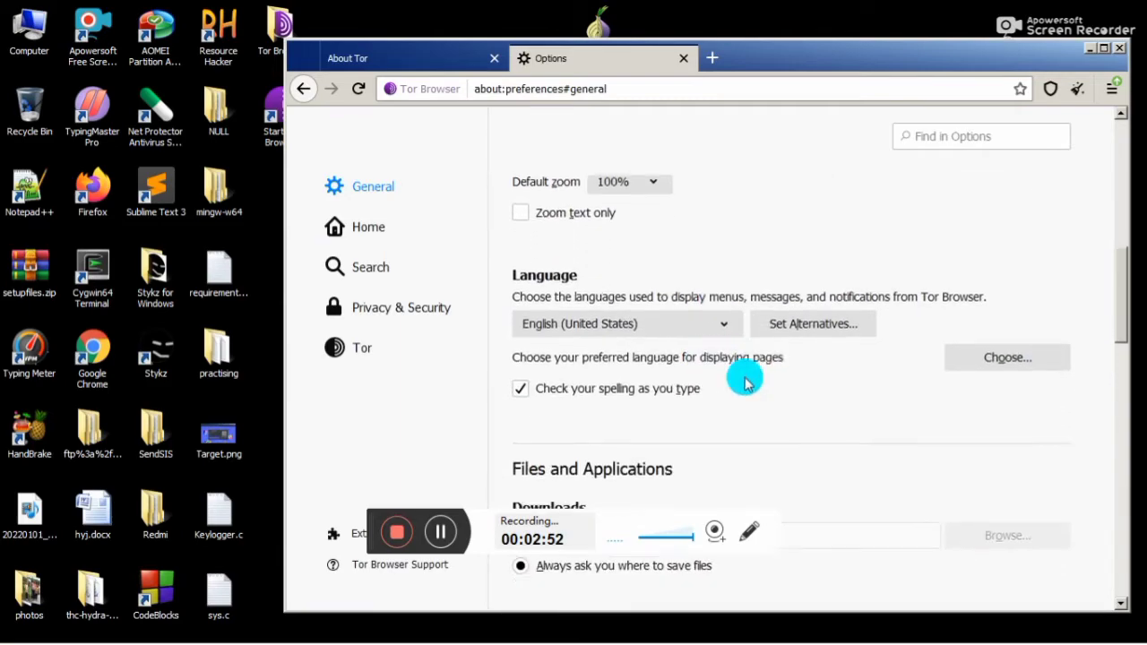
scroll(684, 392, "down", 8)
View the Home options and the Search options, including the default search engine choices.
left_click(445, 242)
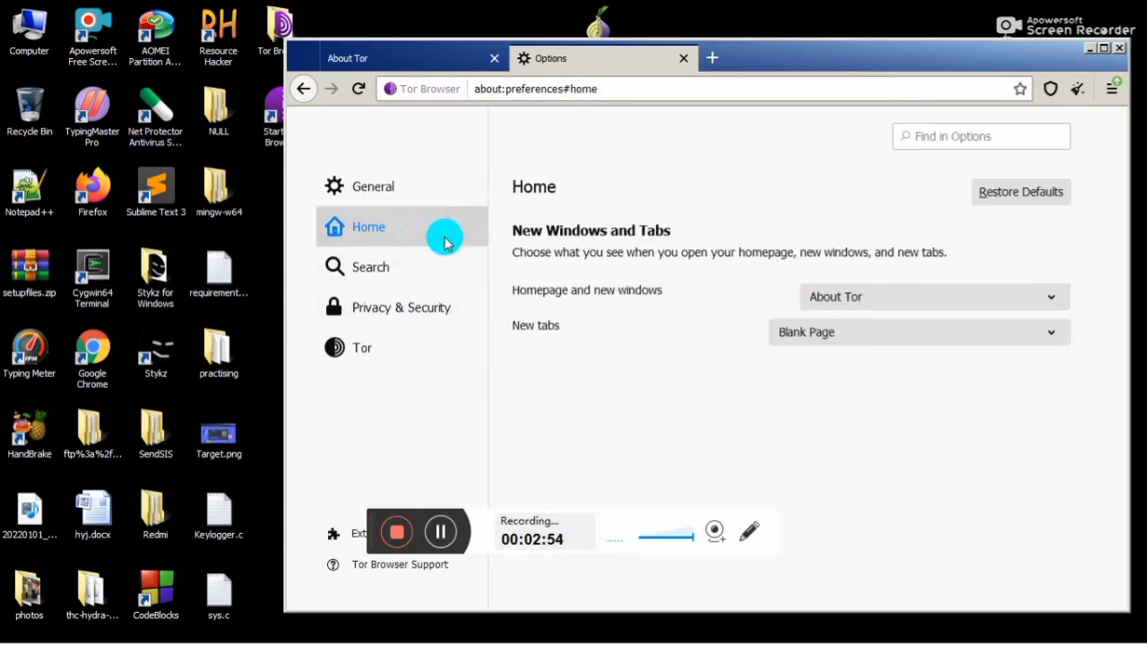
left_click(440, 266)
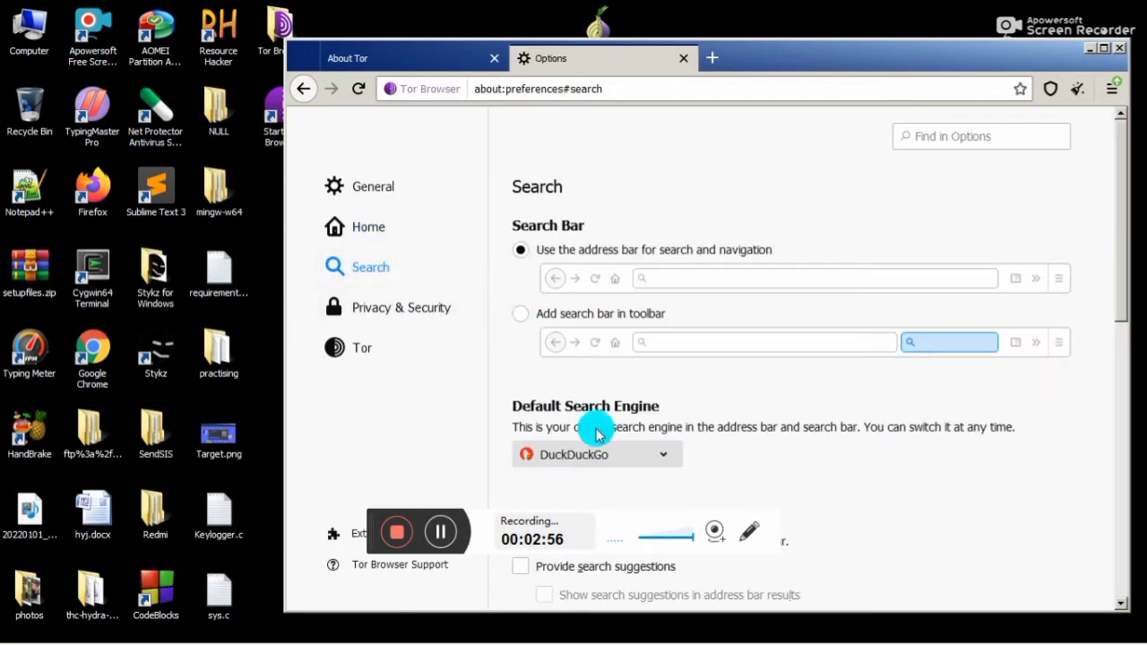
left_click(663, 458)
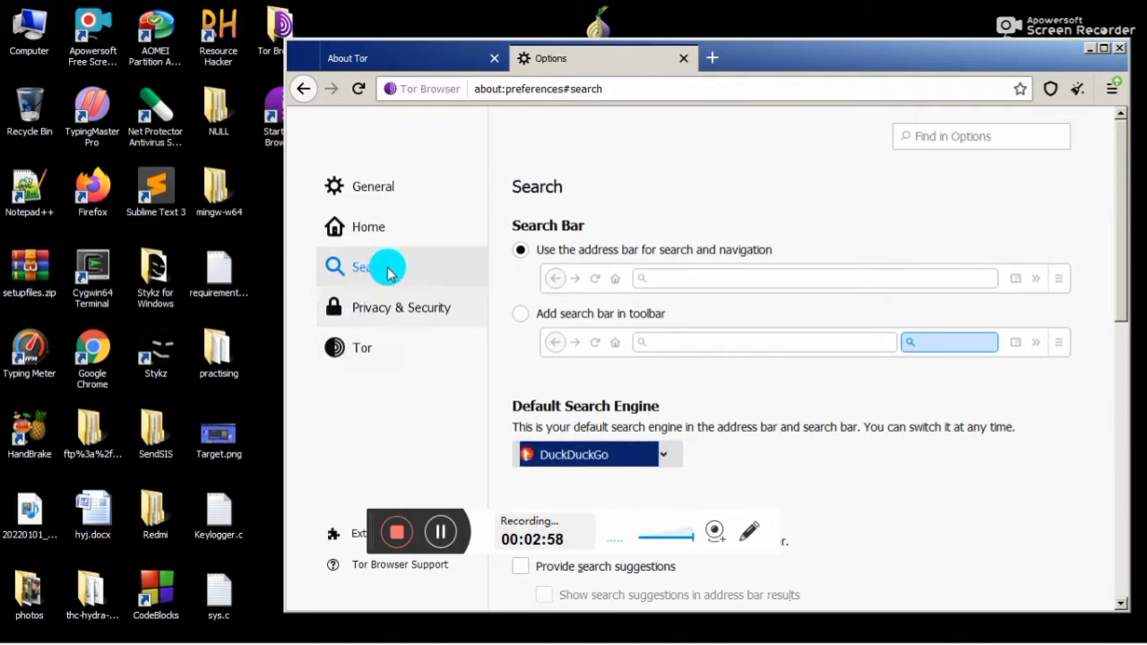
Open the Privacy & Security options and look through the cookies, logins, history, address bar and permissions settings.
left_click(402, 307)
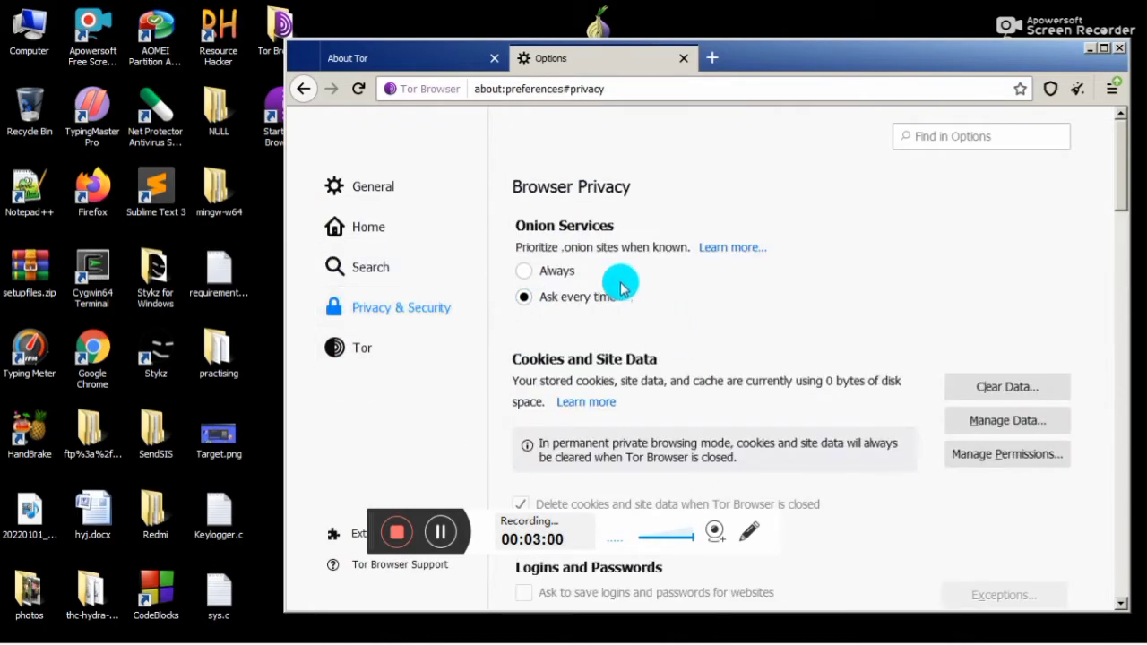
scroll(676, 311, "down", 2)
scroll(721, 309, "down", 1)
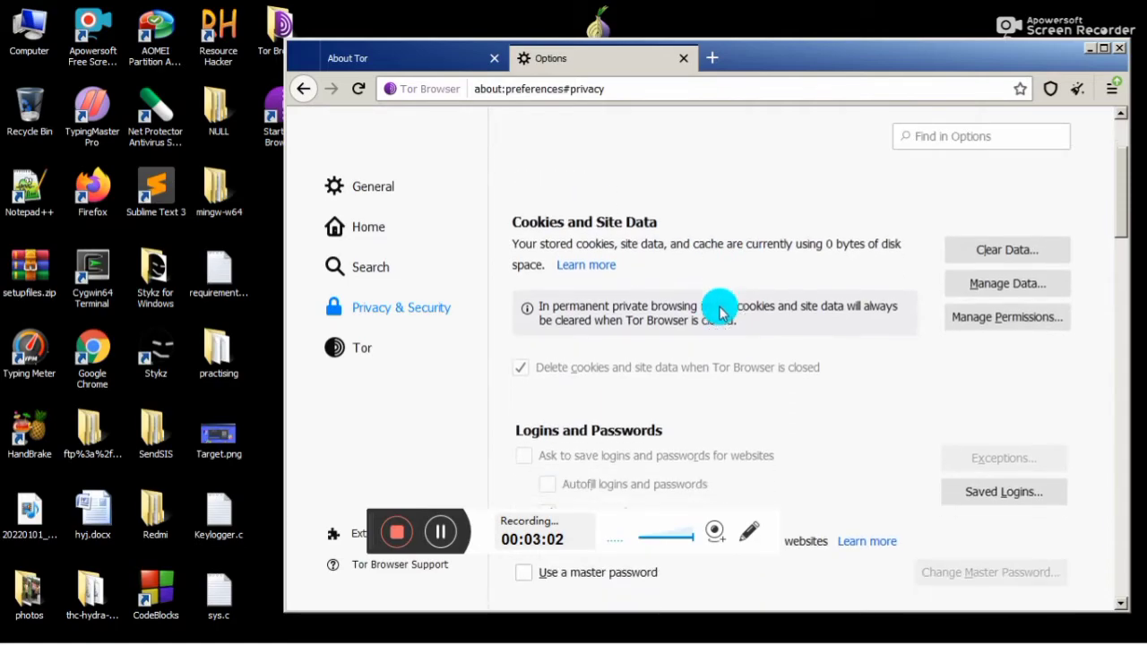
scroll(721, 309, "down", 2)
scroll(696, 296, "down", 6)
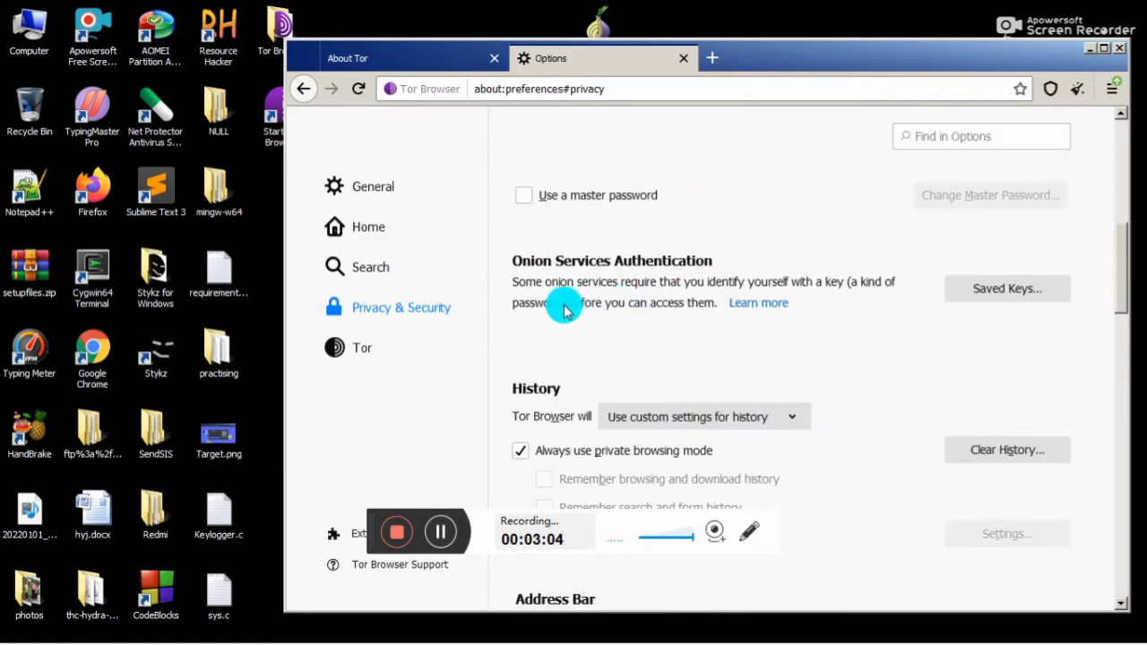
scroll(565, 310, "down", 10)
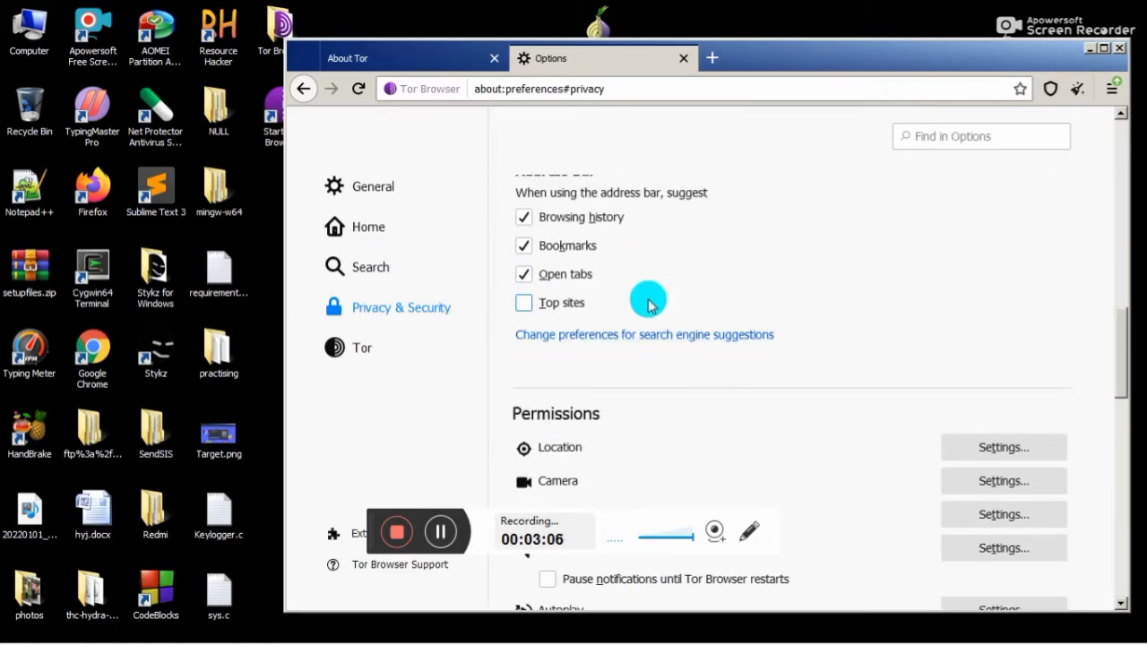
scroll(643, 327, "down", 6)
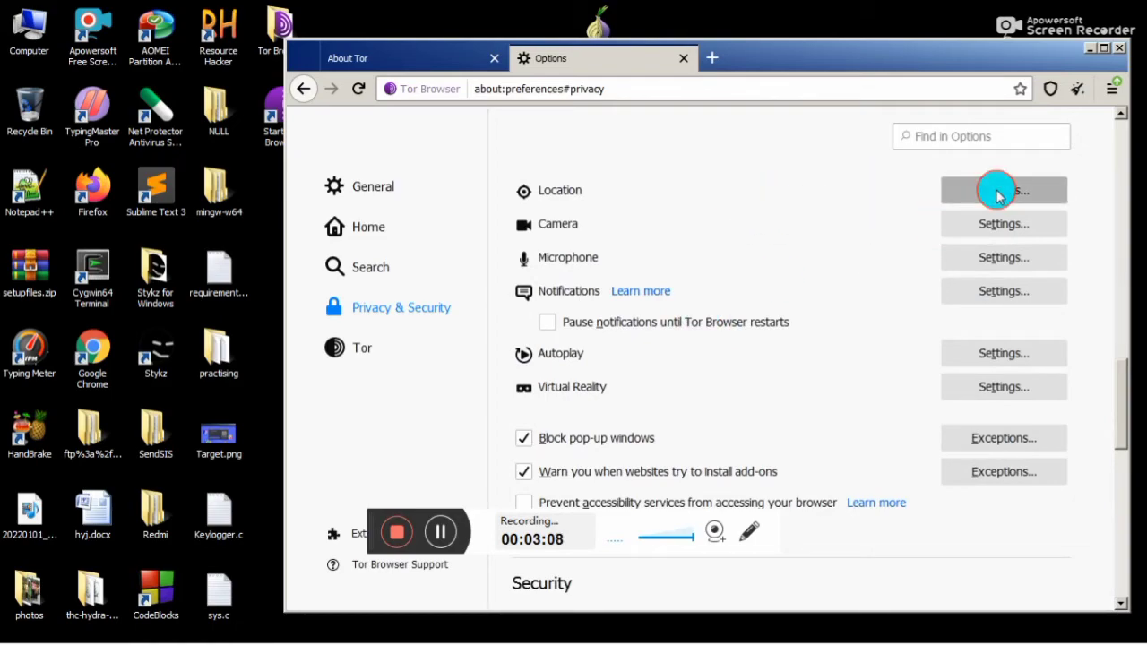
Block new requests asking to access the location in the Location permission settings, and save the changes.
left_click(995, 193)
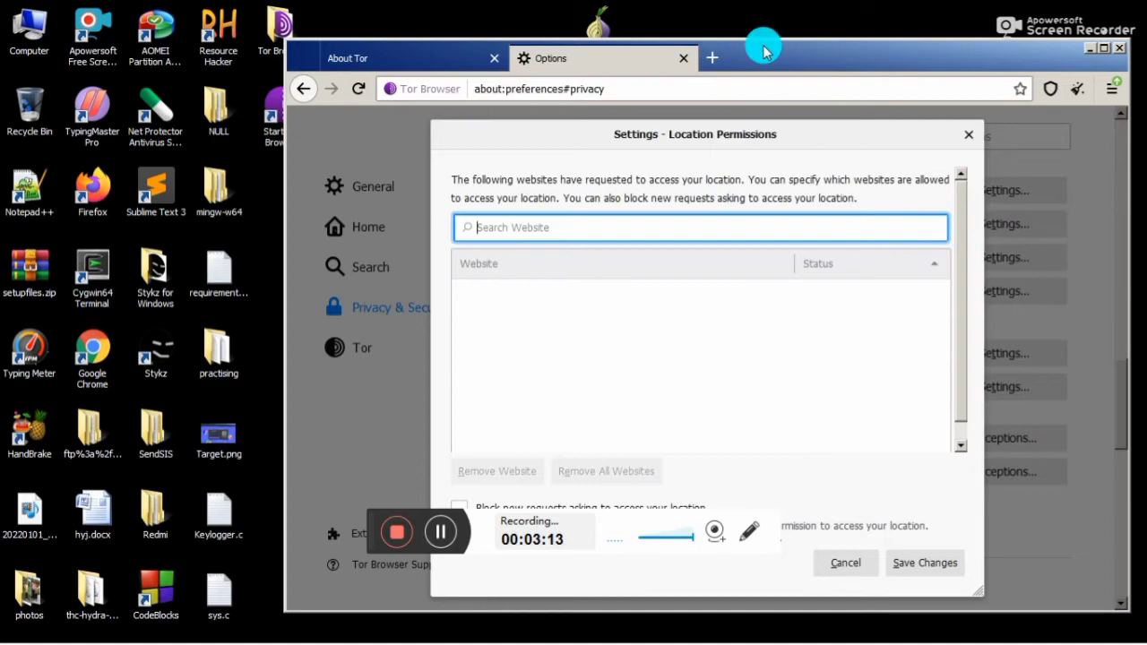
left_click_drag(764, 51, 423, 38)
left_click(118, 503)
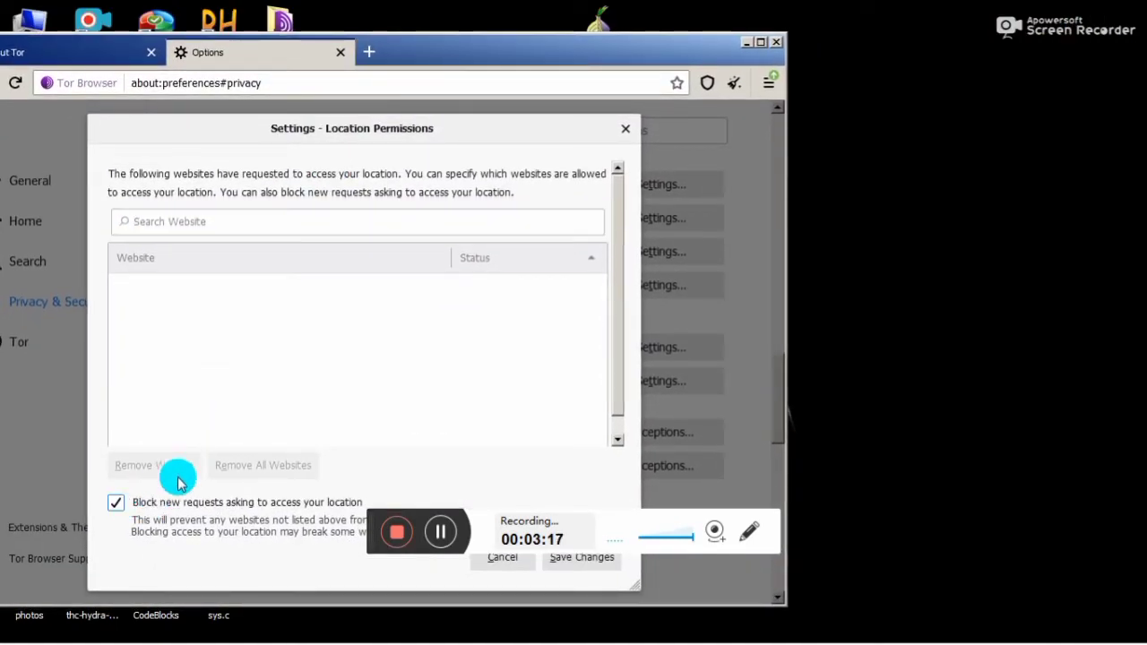
left_click_drag(559, 36, 811, 16)
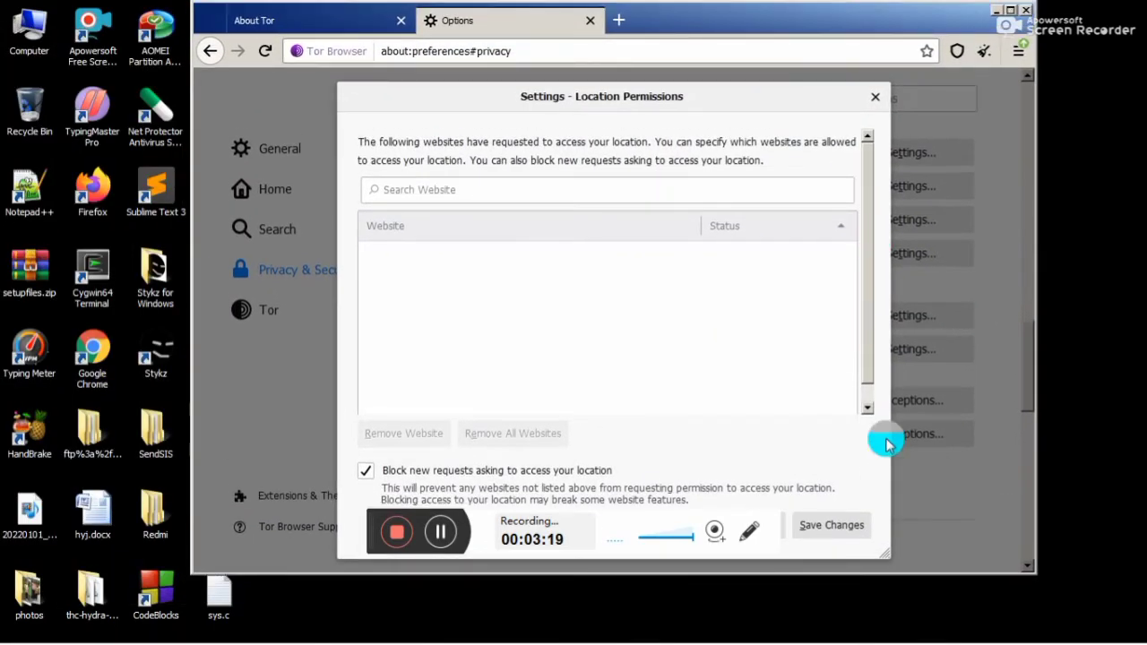
left_click(841, 532)
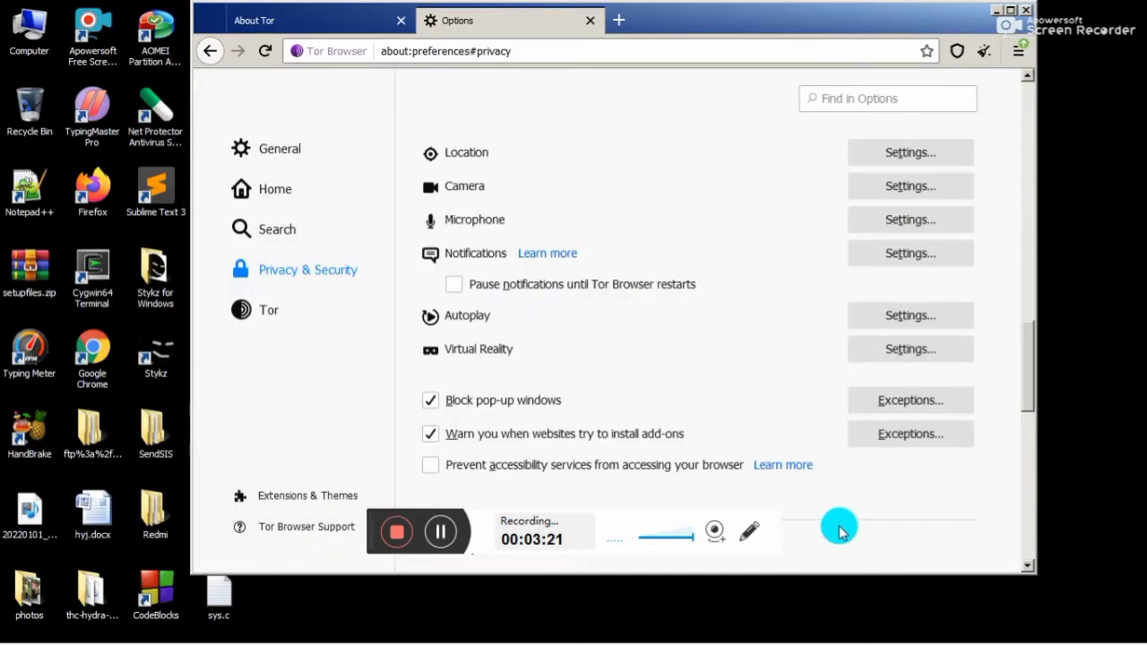
Block new requests asking to access the camera and the microphone, saving the changes for each permission.
left_click(901, 190)
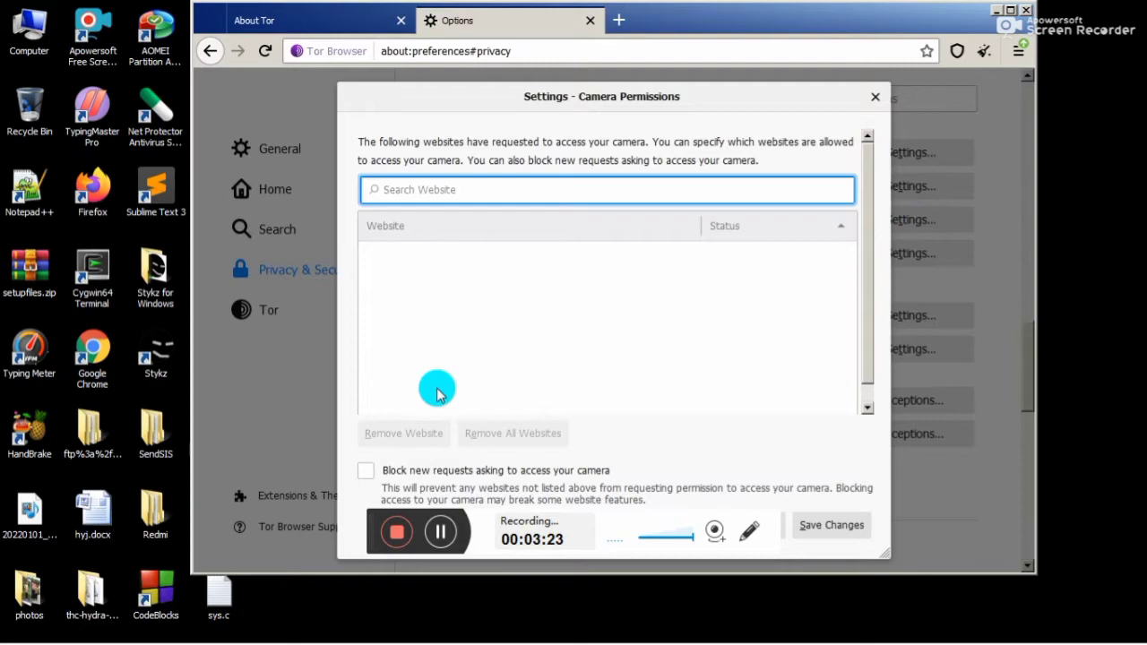
left_click(368, 472)
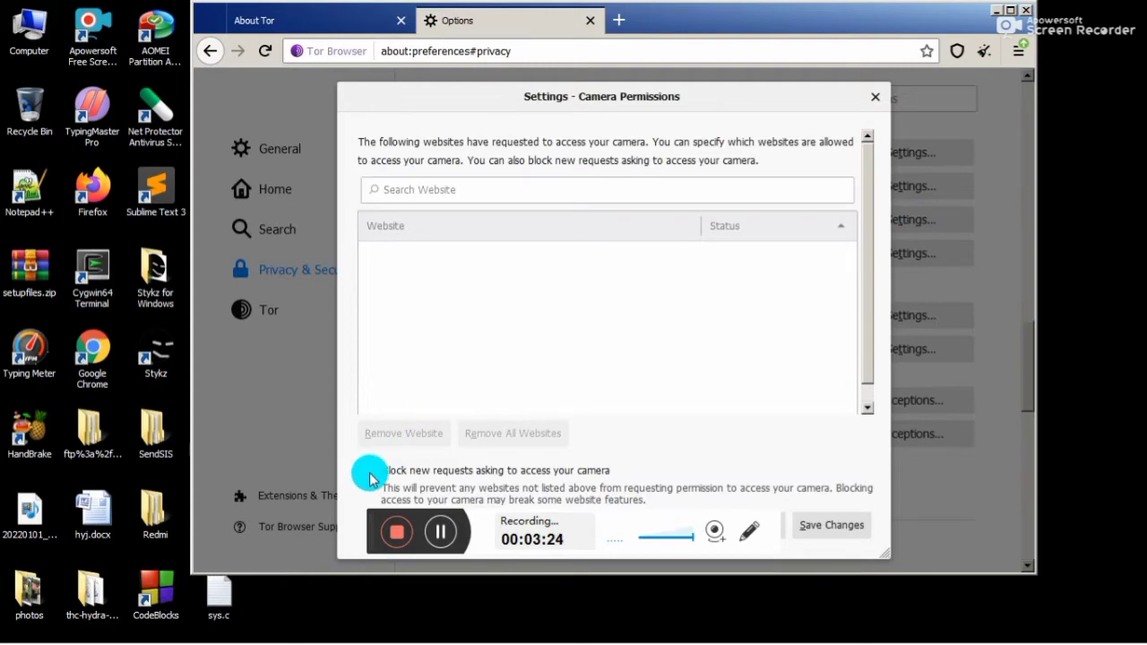
left_click(829, 526)
left_click(895, 229)
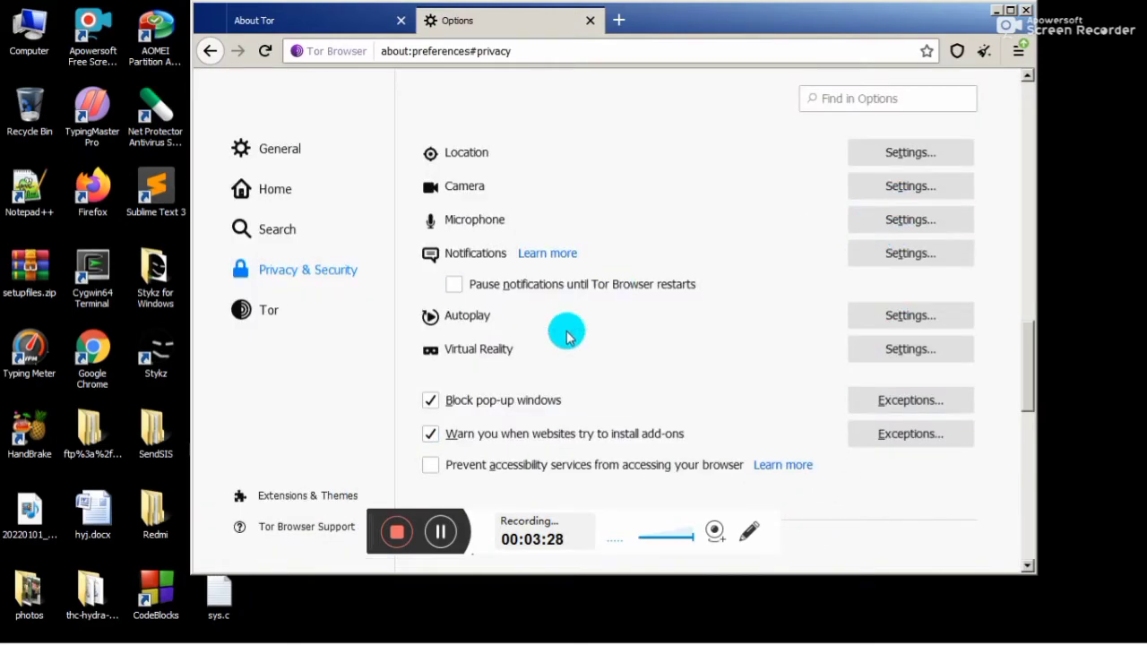
left_click(365, 471)
left_click(810, 527)
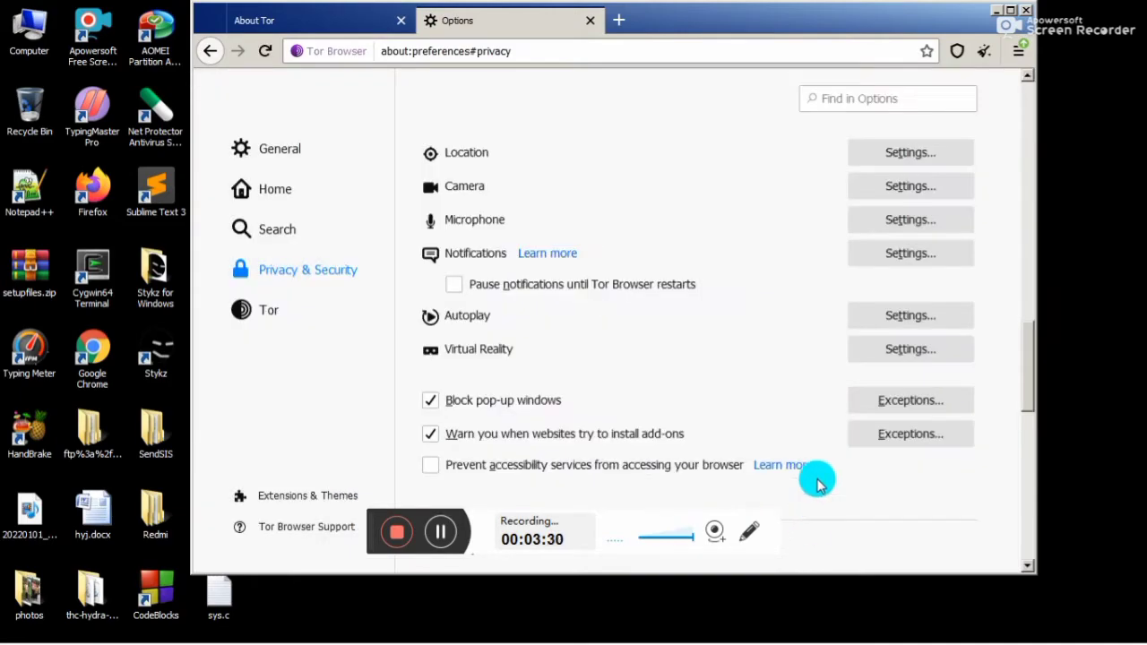
Block new requests asking to allow notifications and save, and view the Autoplay settings without changing them.
left_click(881, 252)
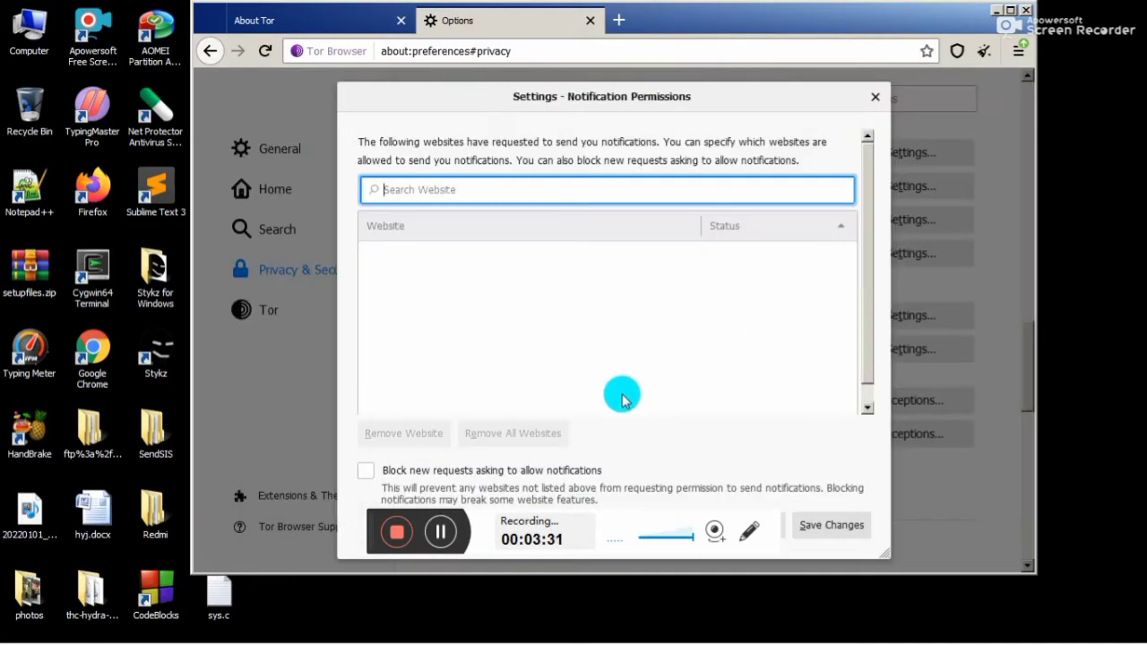
left_click(366, 471)
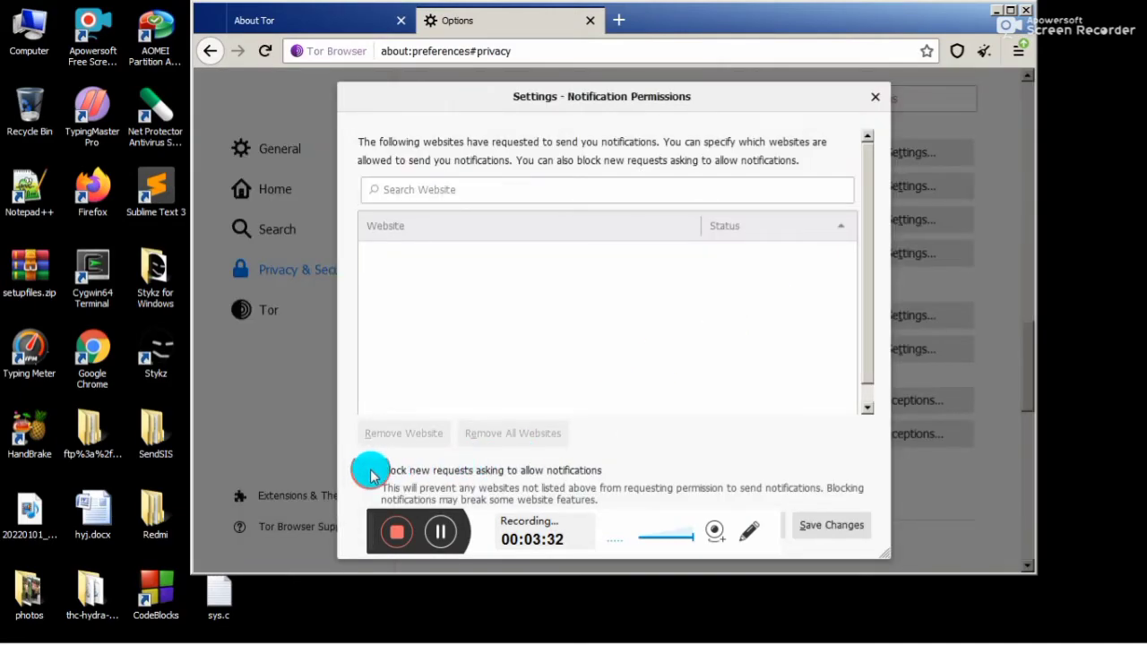
left_click(832, 527)
left_click(929, 315)
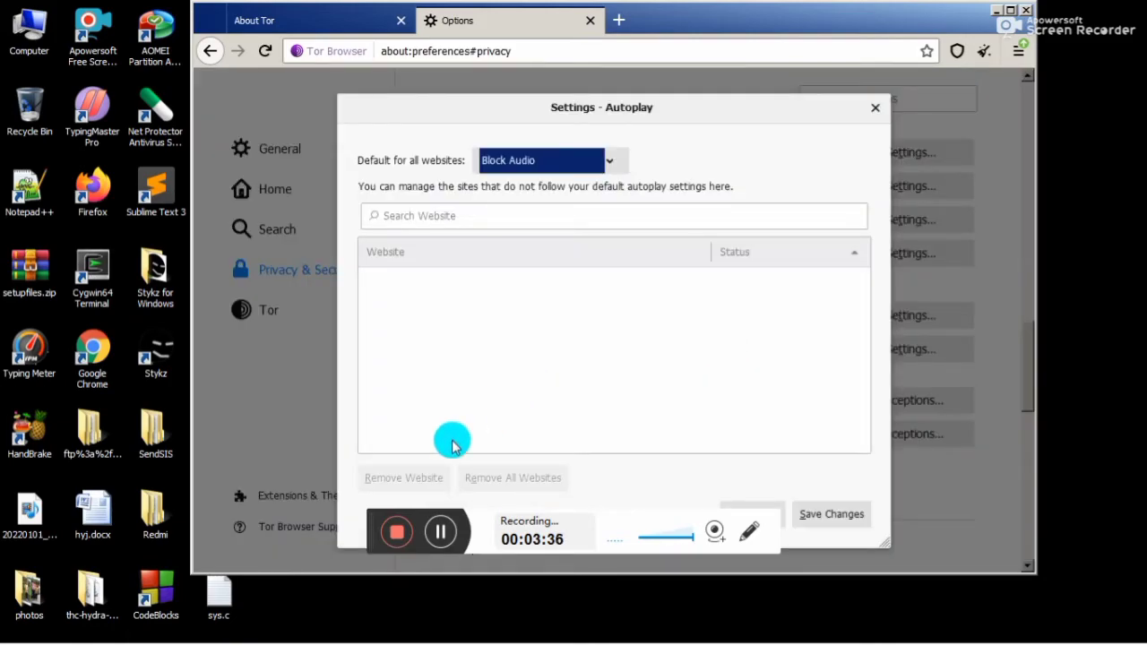
left_click(888, 115)
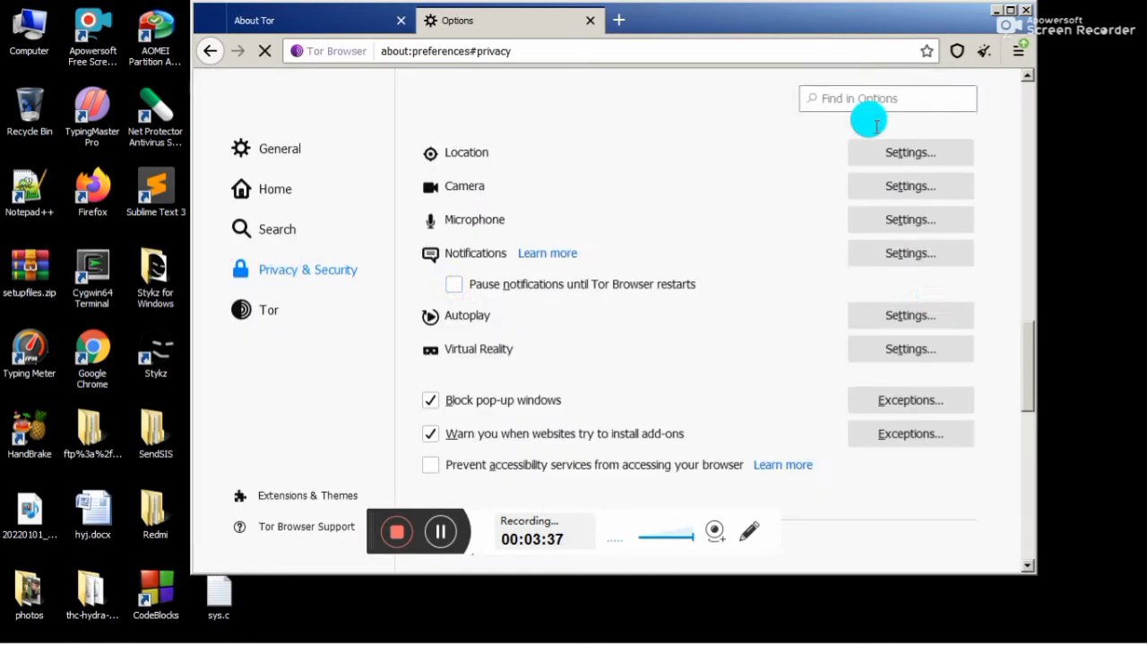
Block new requests asking to access virtual reality devices, and save the changes.
left_click(919, 352)
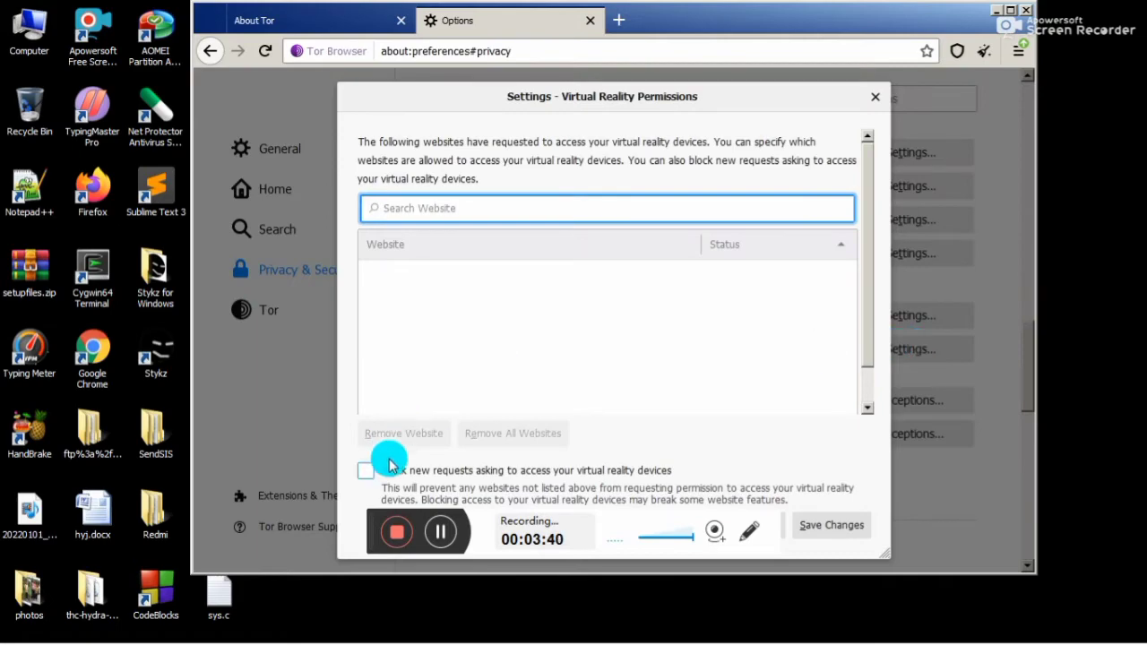
left_click(376, 472)
left_click(819, 526)
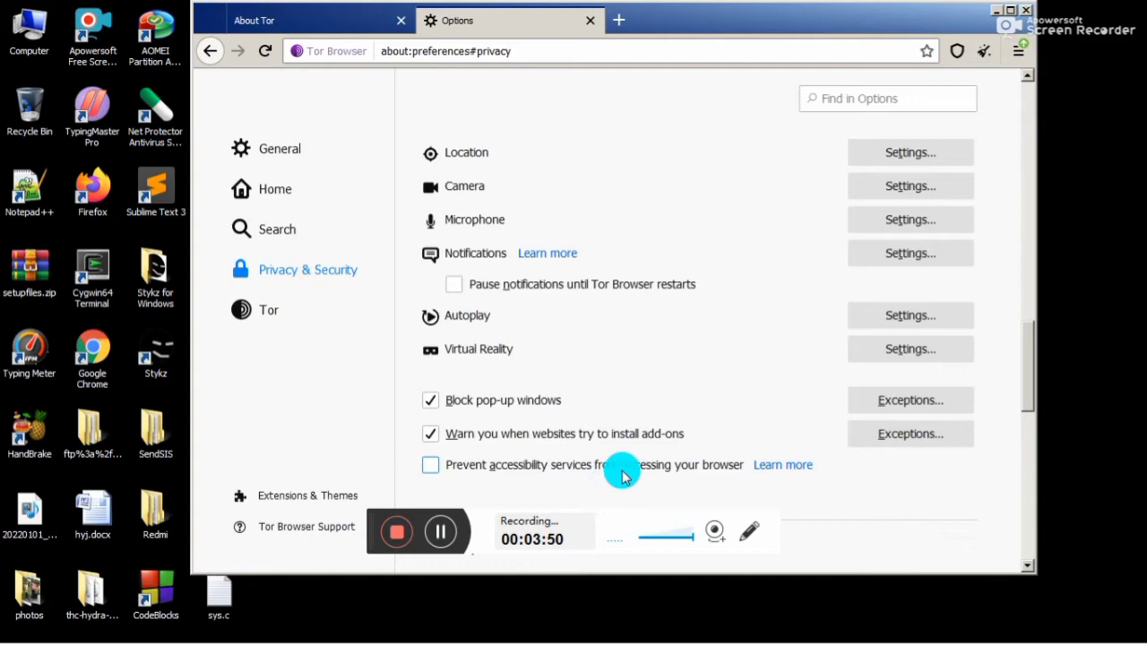
Try to prevent accessibility services from accessing the browser, and cancel the browser restart.
left_click(489, 468)
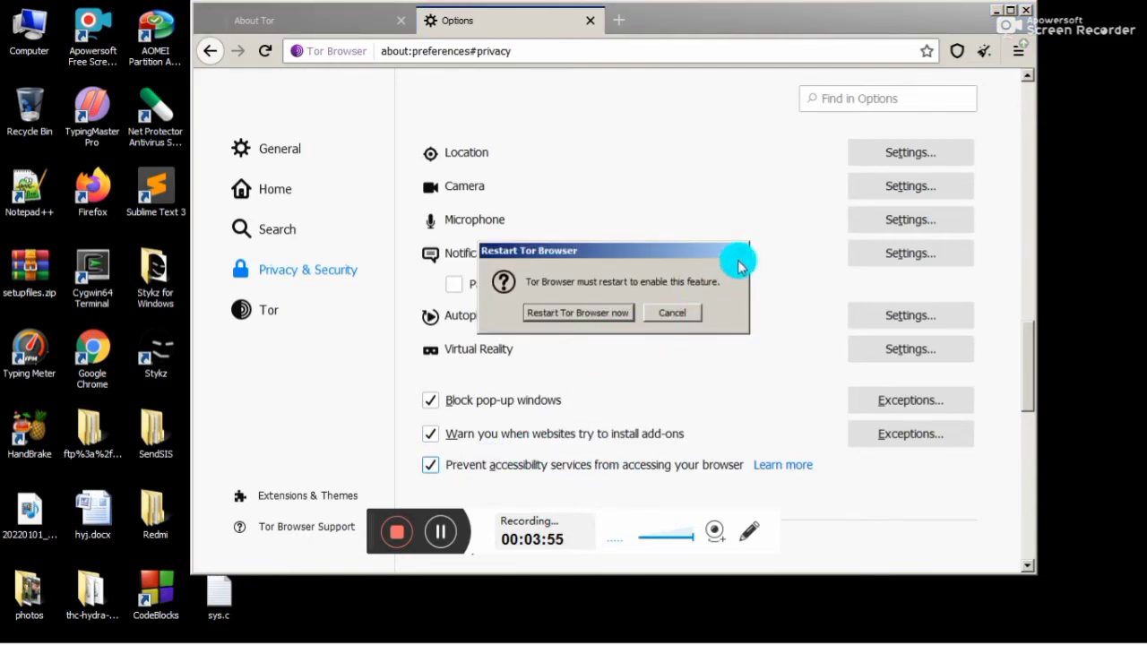
left_click(679, 313)
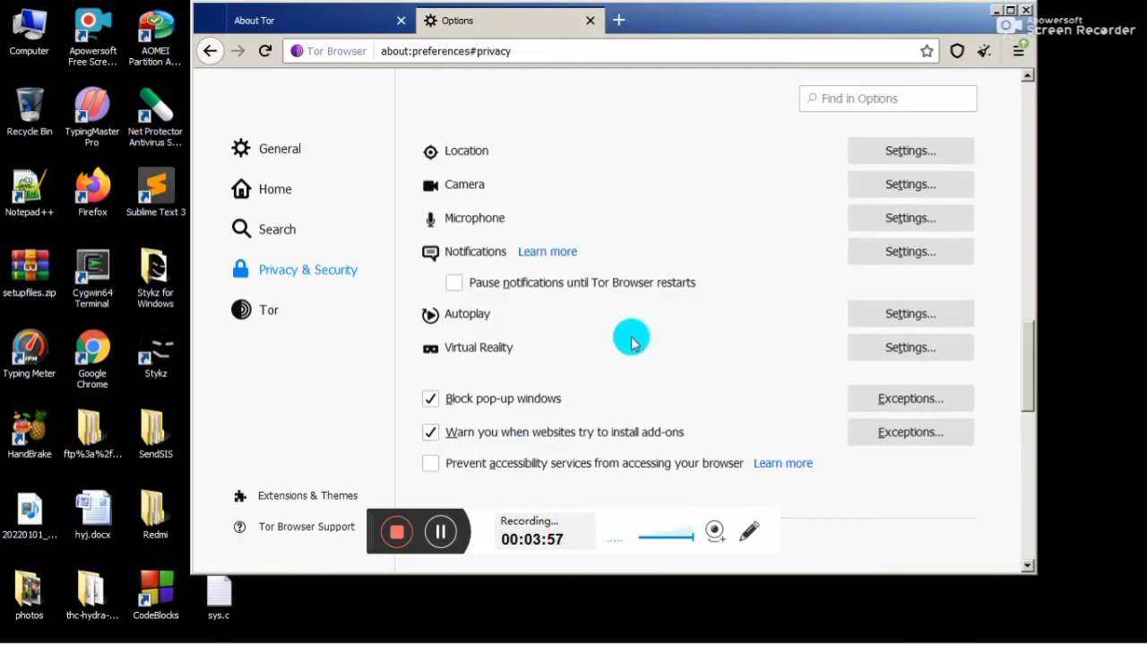
Set the security level to Safer and enable blocking of dangerous and deceptive content.
scroll(628, 339, "down", 4)
scroll(627, 345, "down", 3)
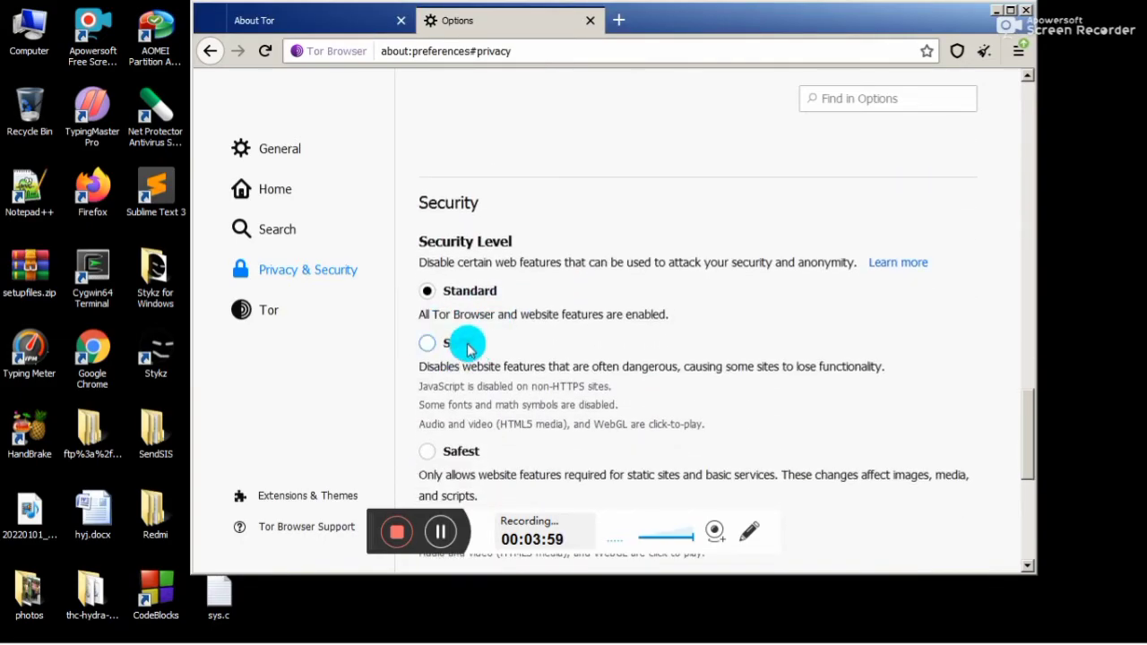
left_click(452, 347)
scroll(502, 345, "down", 3)
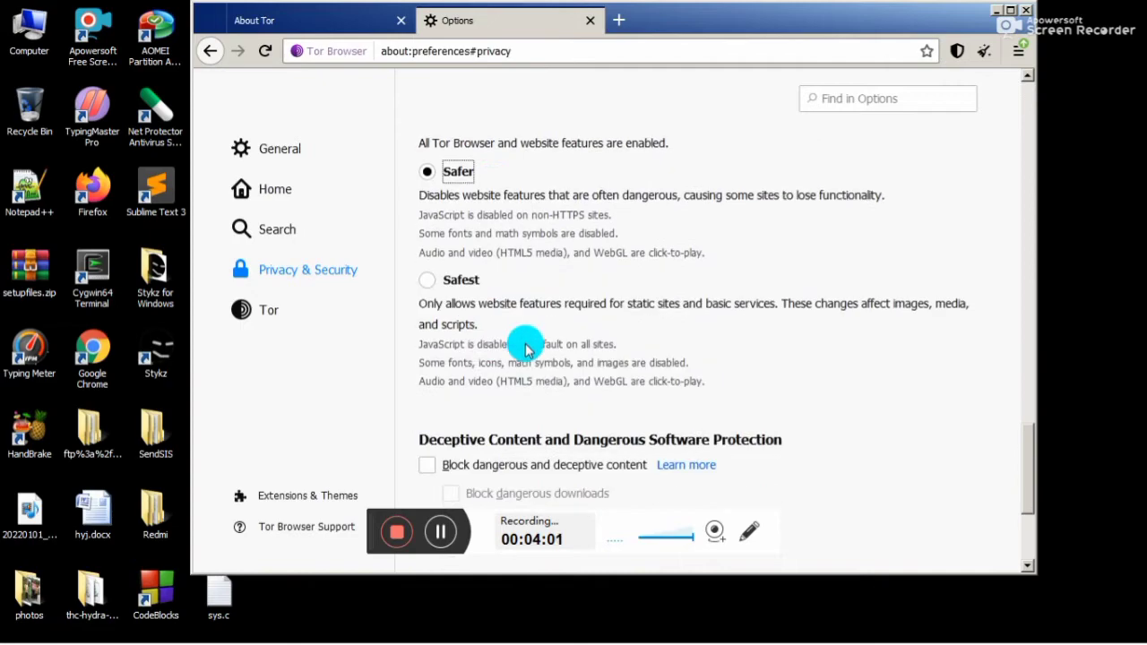
scroll(502, 339, "up", 2)
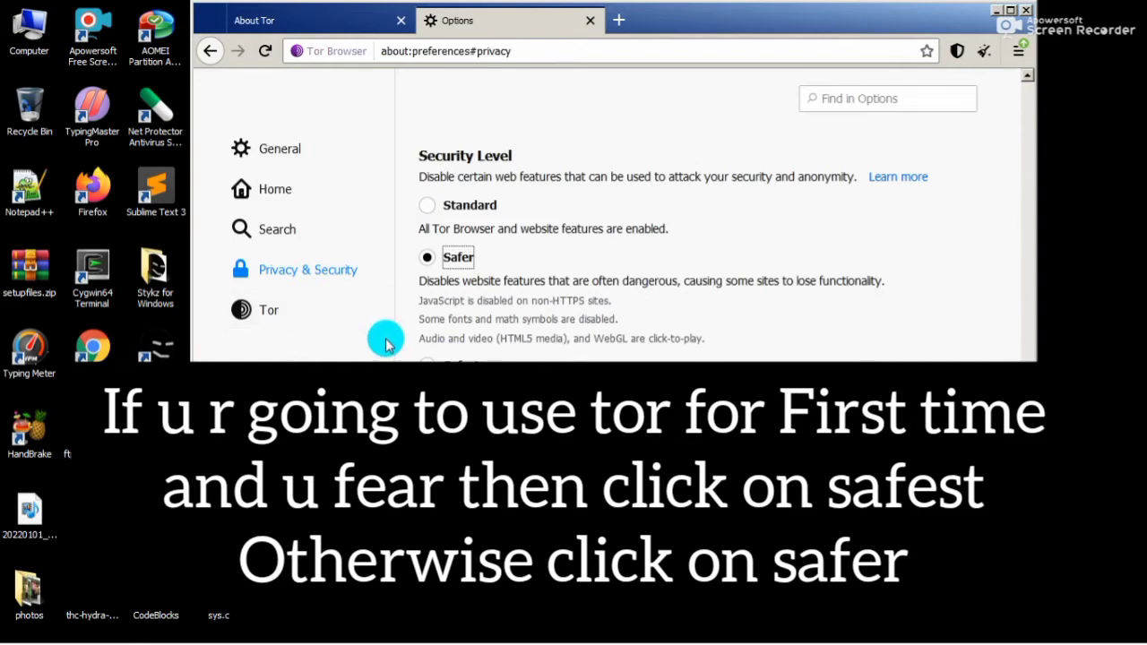
scroll(538, 345, "down", 5)
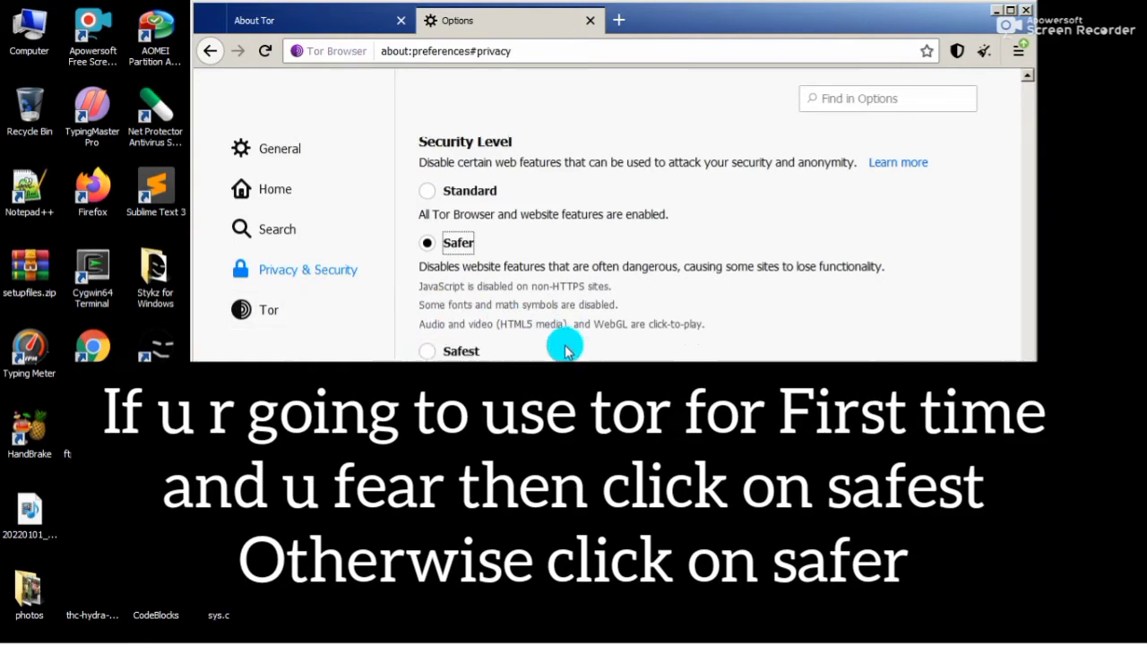
scroll(529, 345, "down", 1)
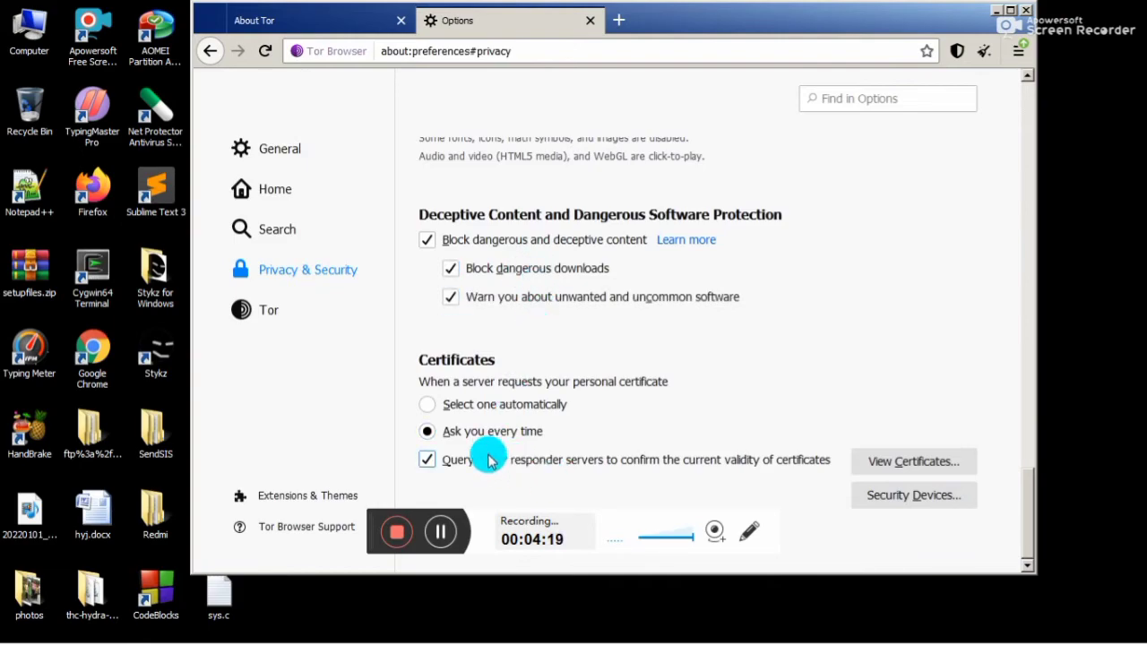
Look through the Tor options for Quickstart, bridges, and advanced proxy and firewall settings, keeping "Always connect automatically" enabled.
left_click(288, 307)
scroll(590, 296, "down", 2)
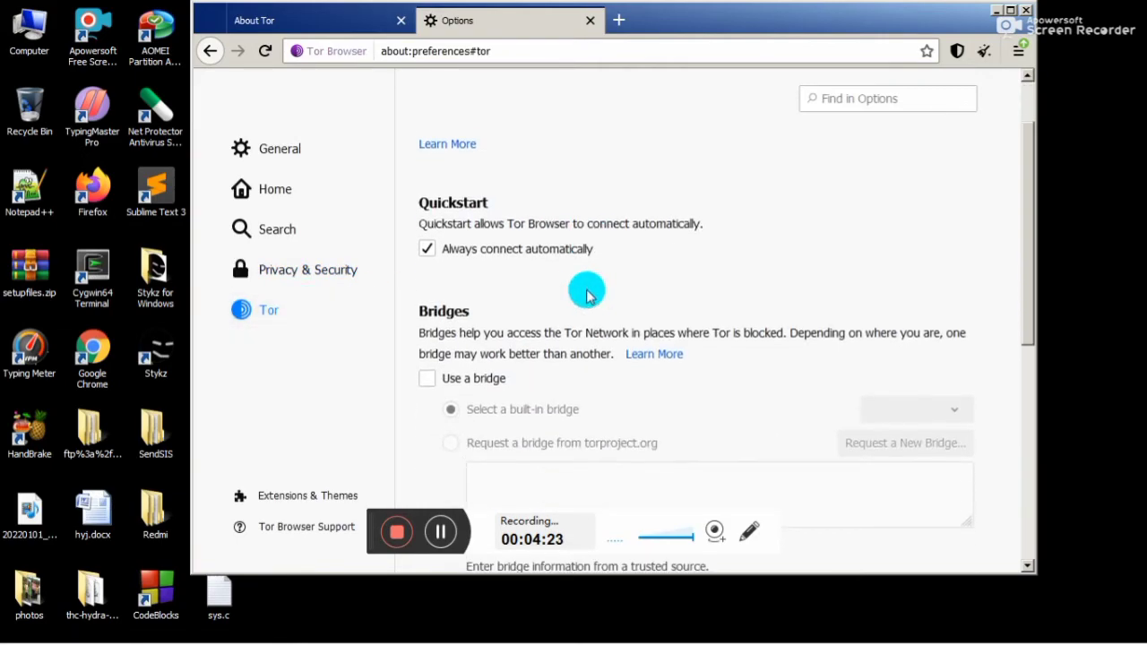
left_click(505, 251)
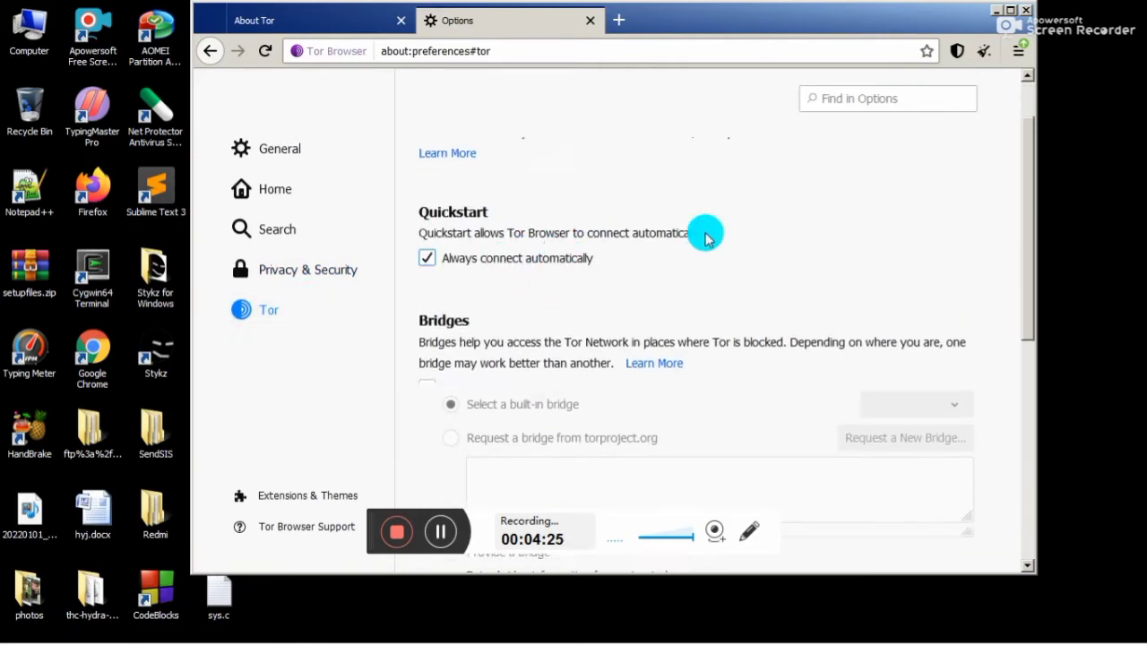
scroll(579, 225, "up", 2)
scroll(732, 297, "down", 8)
scroll(538, 292, "down", 3)
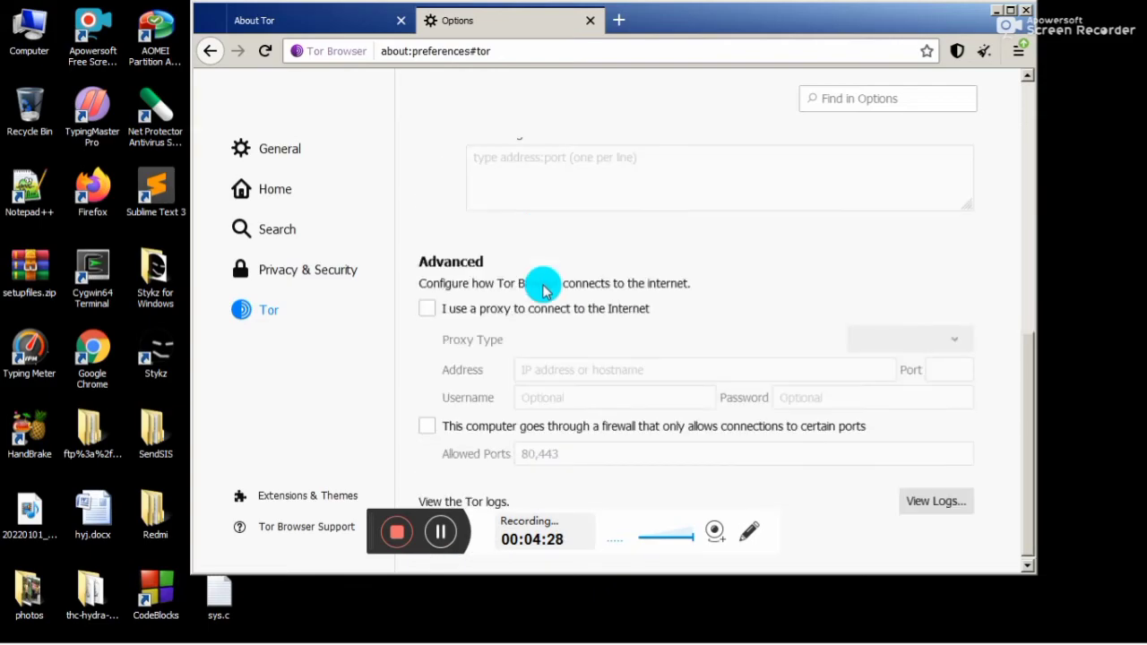
Enable the Dark theme in the Add-ons Manager and return to the Tor Browser Options.
left_click(295, 495)
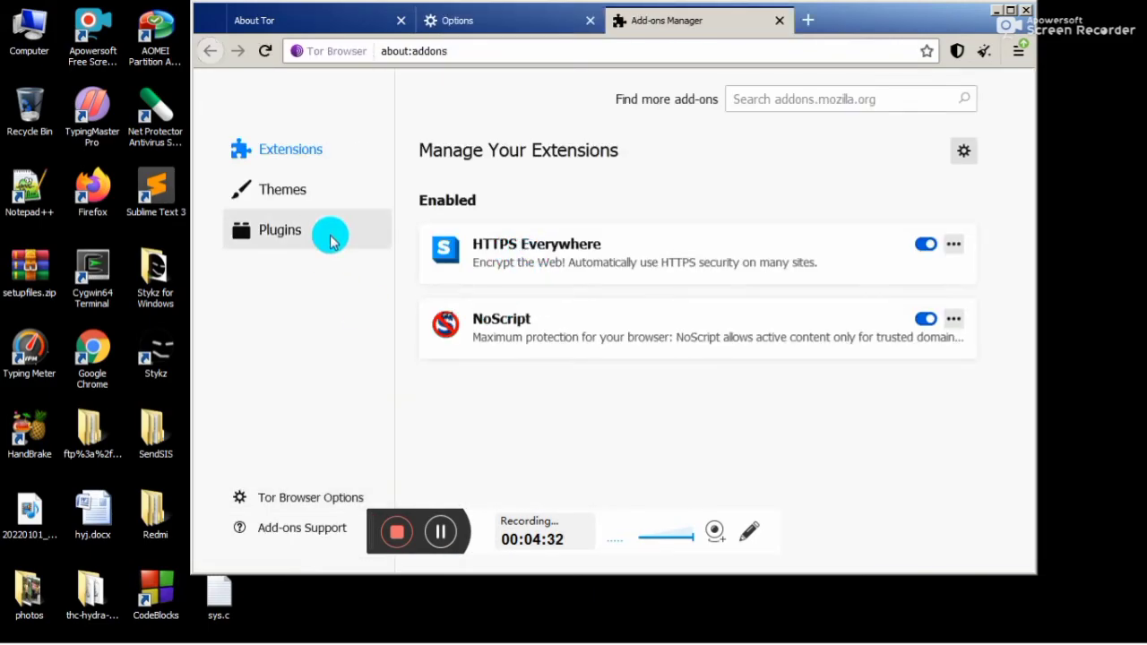
left_click(328, 196)
scroll(890, 380, "down", 2)
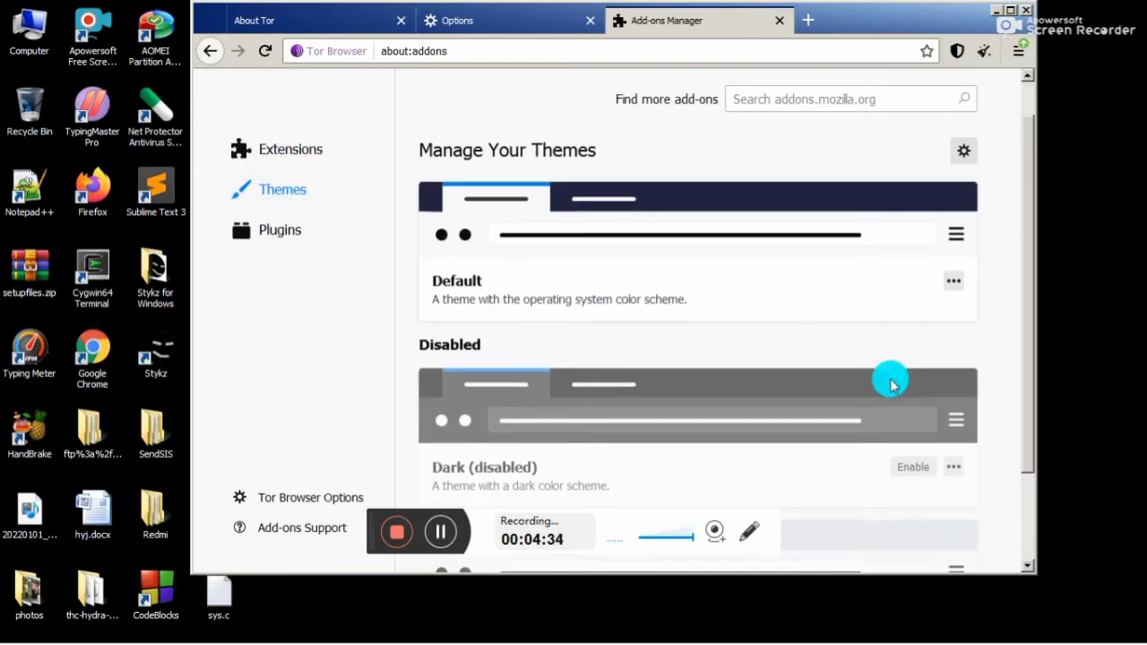
left_click(912, 425)
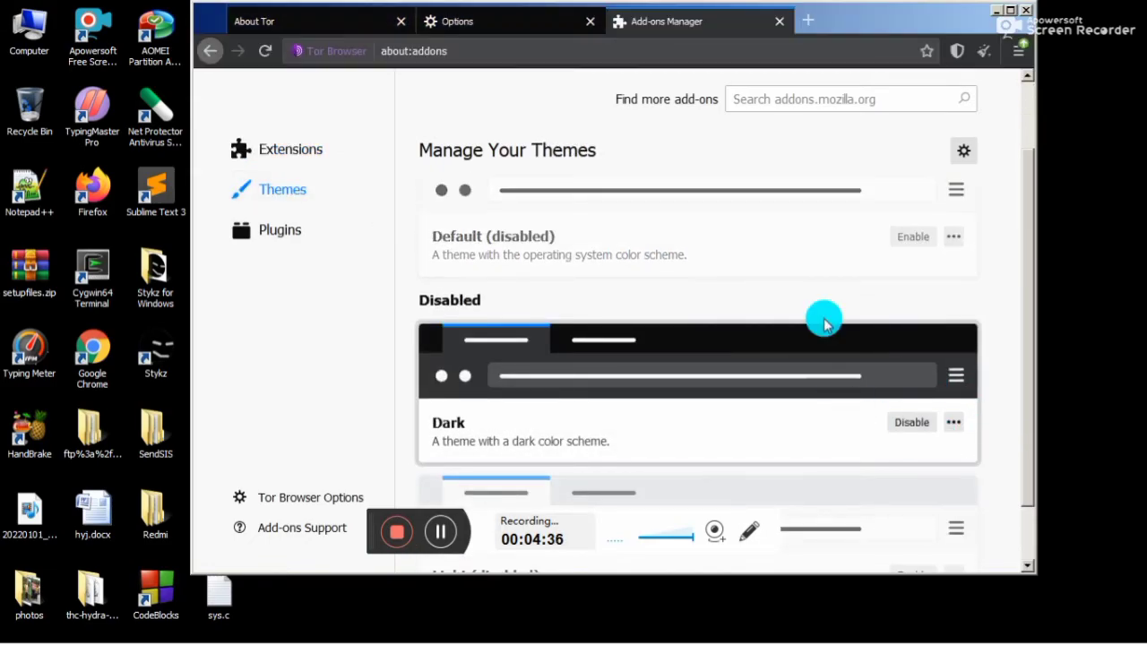
scroll(488, 258, "down", 2)
scroll(502, 287, "down", 1)
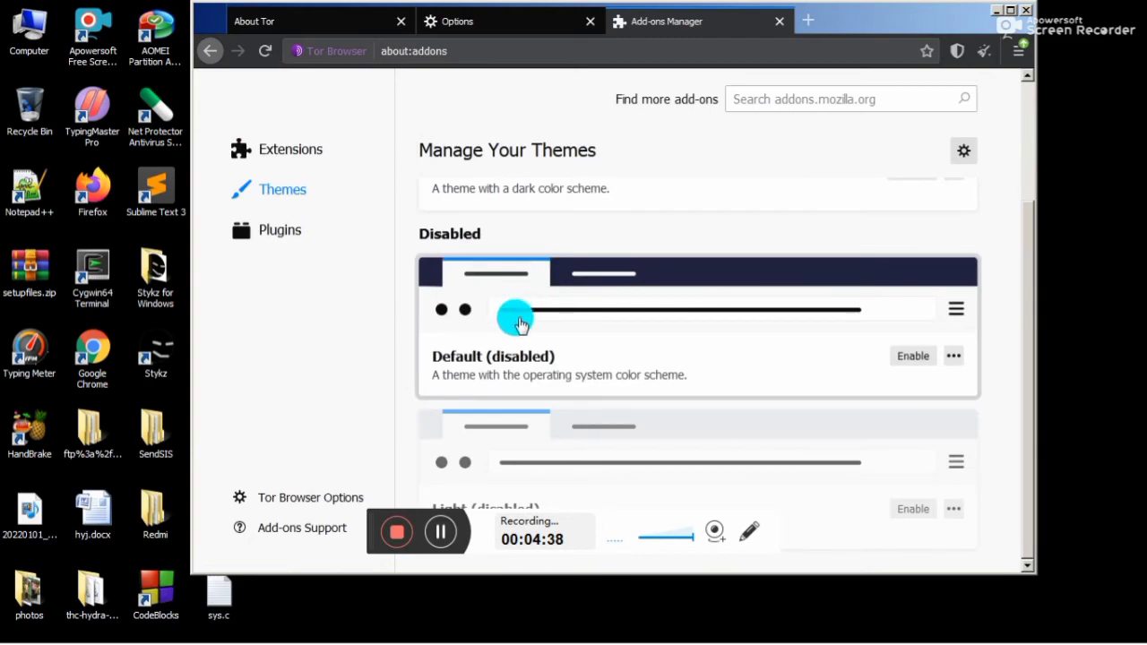
scroll(627, 296, "up", 4)
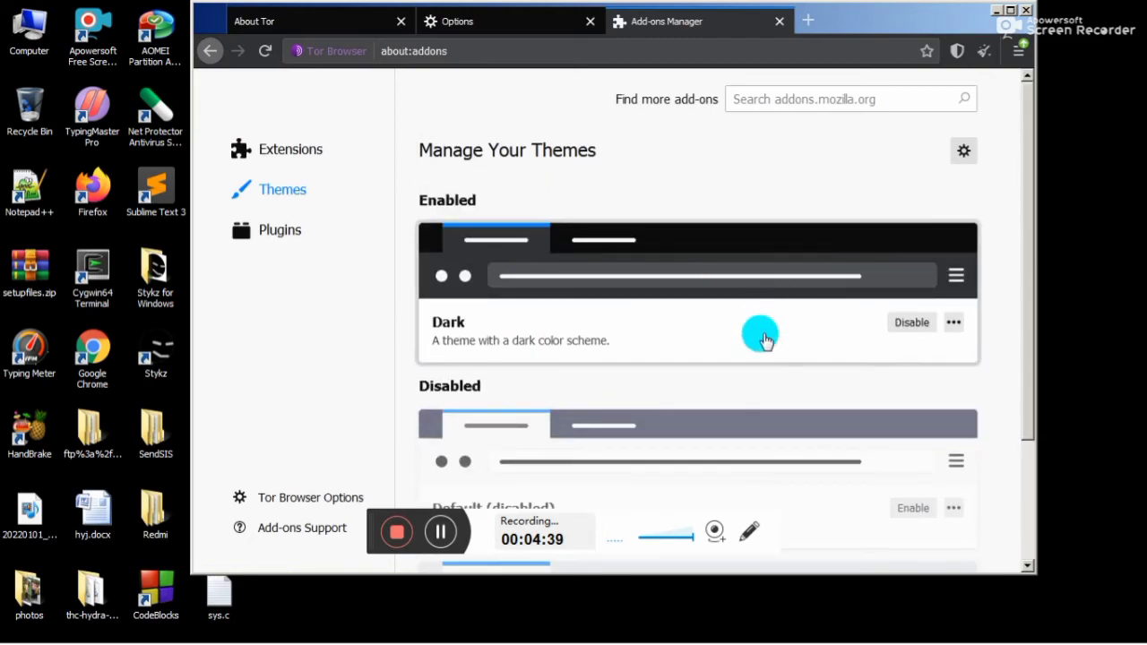
left_click(310, 499)
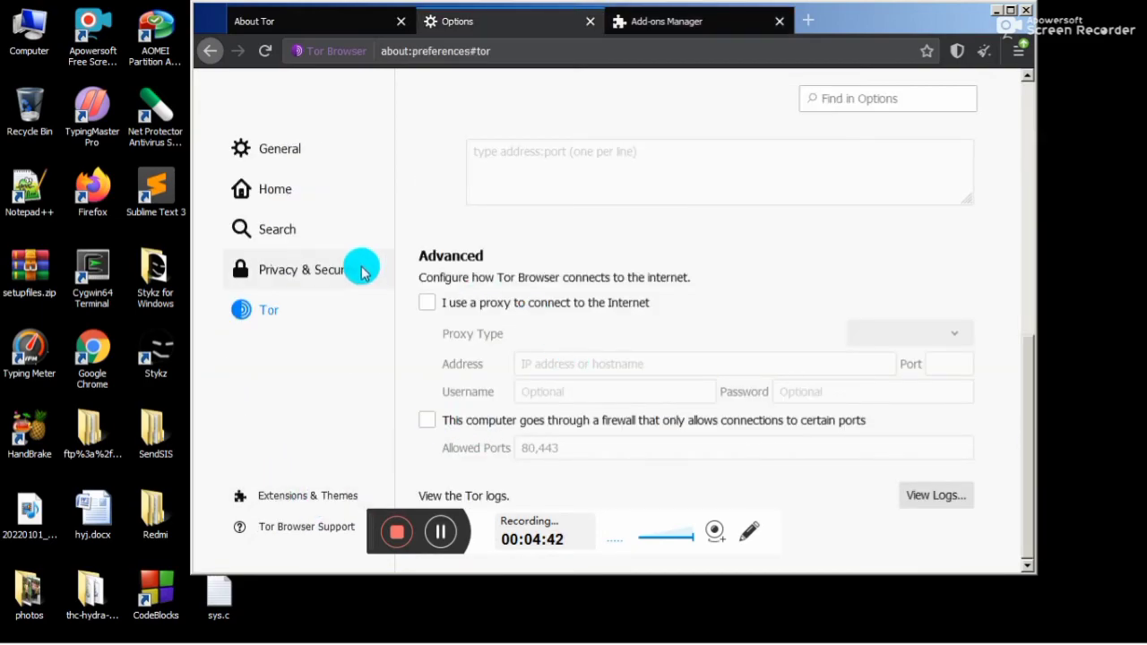
Return to the General options, close the Add-ons Manager and Options pages, and close Tor Browser.
left_click(328, 152)
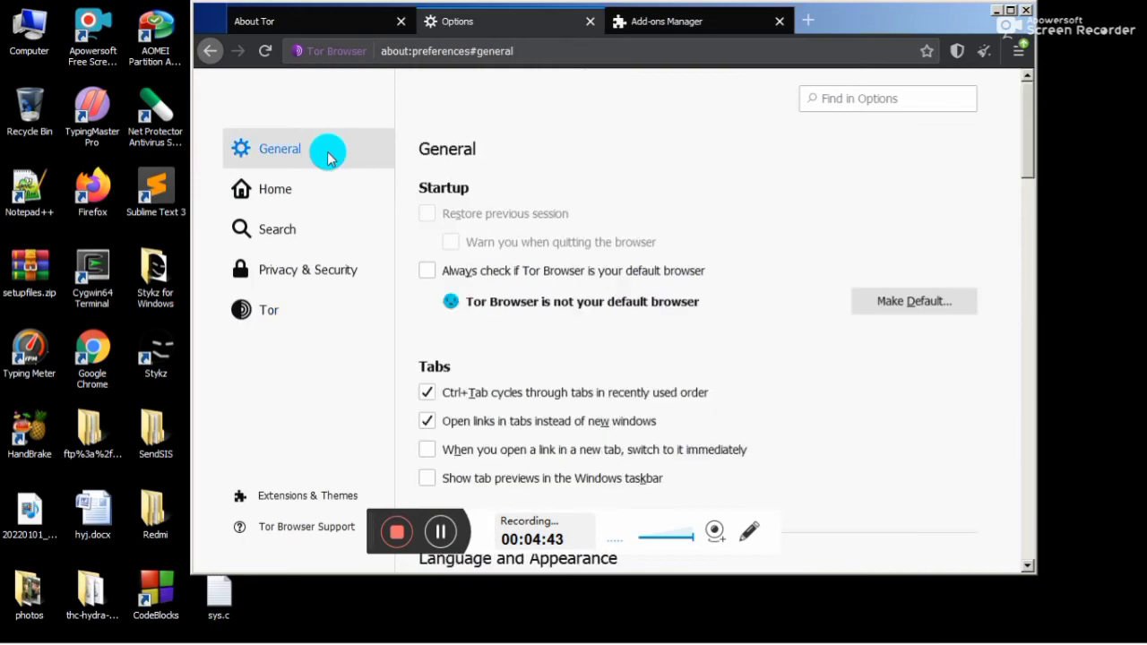
left_click(775, 21)
left_click(587, 20)
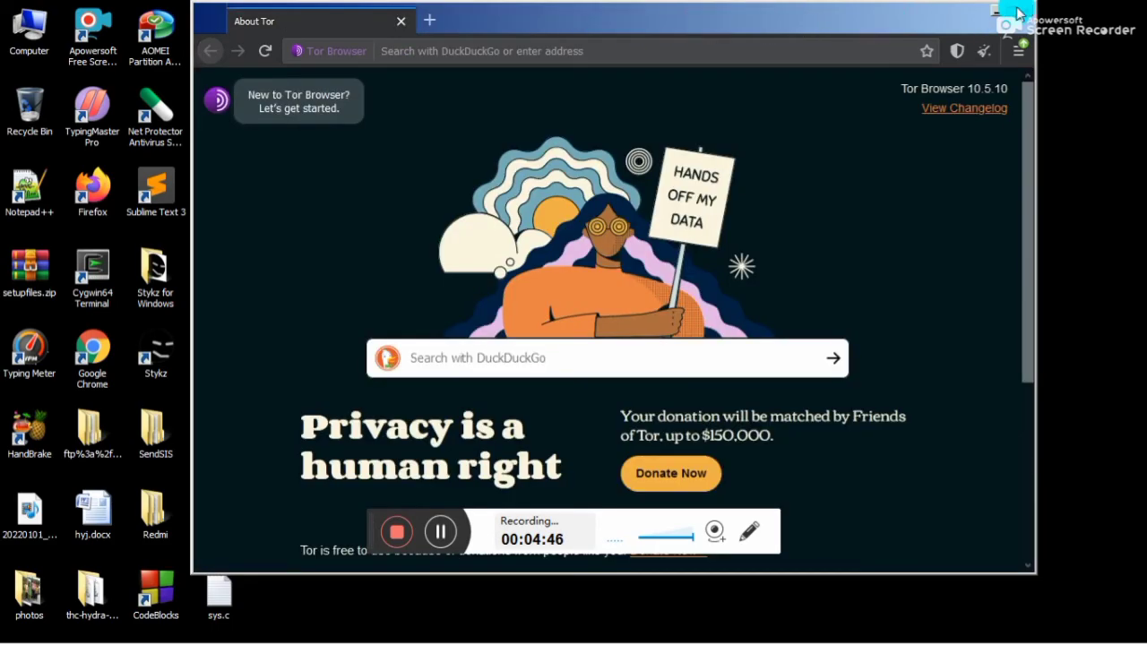
left_click(1022, 16)
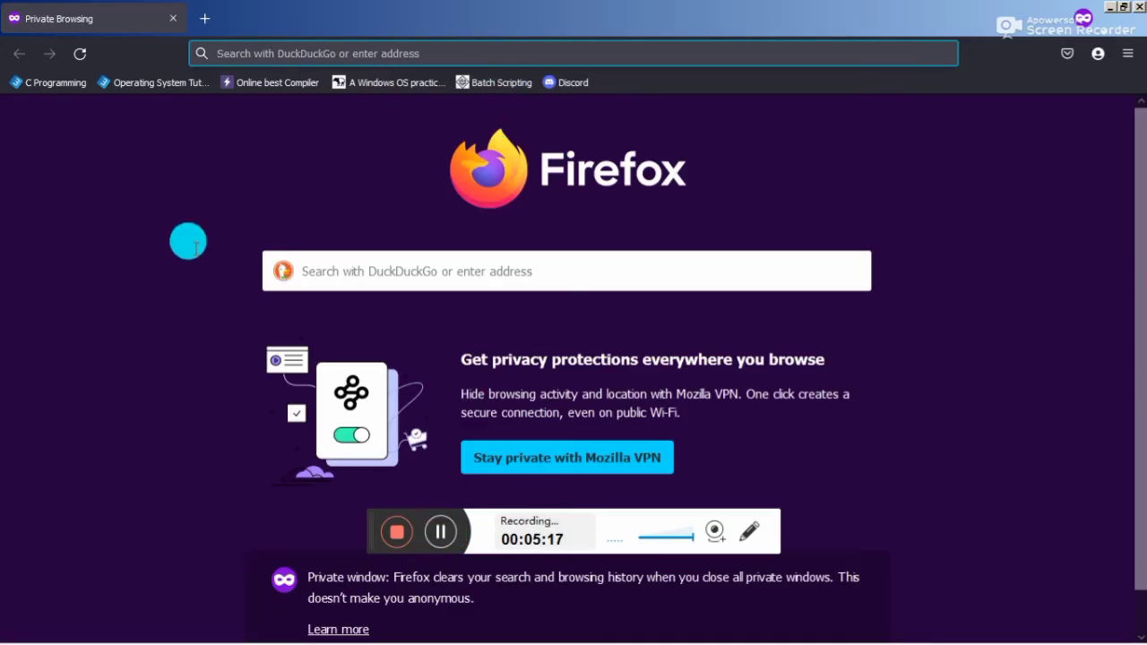
In a private Firefox window, search DuckDuckGo for "hideme vpn" and open the official hide.me website.
type("hideme vpn")
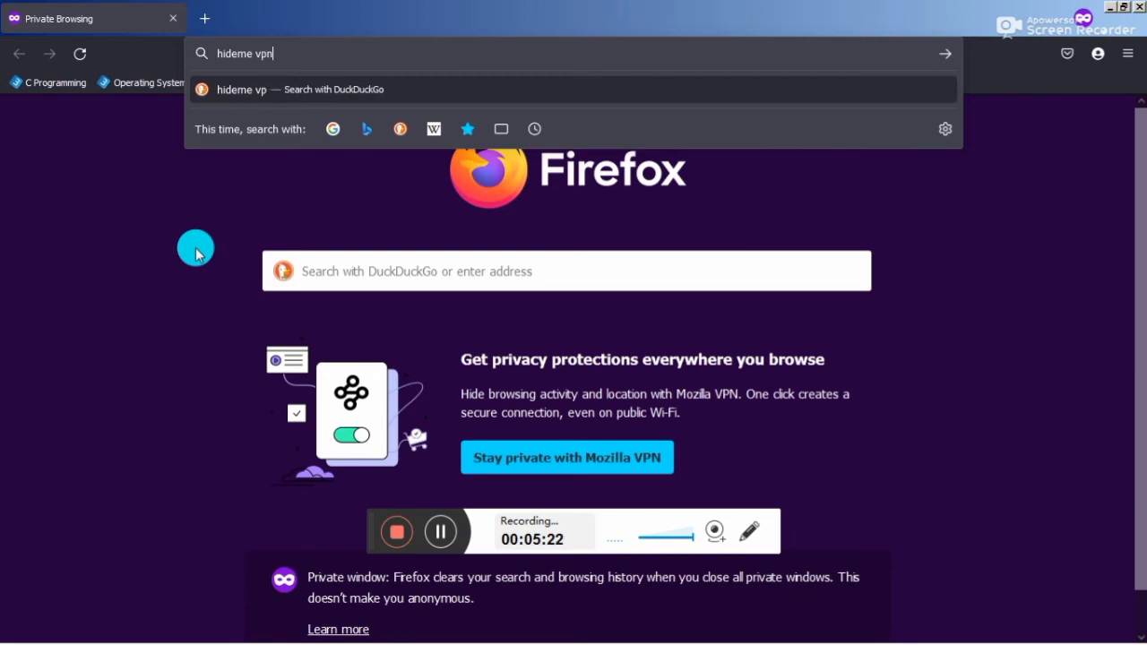
key("Return")
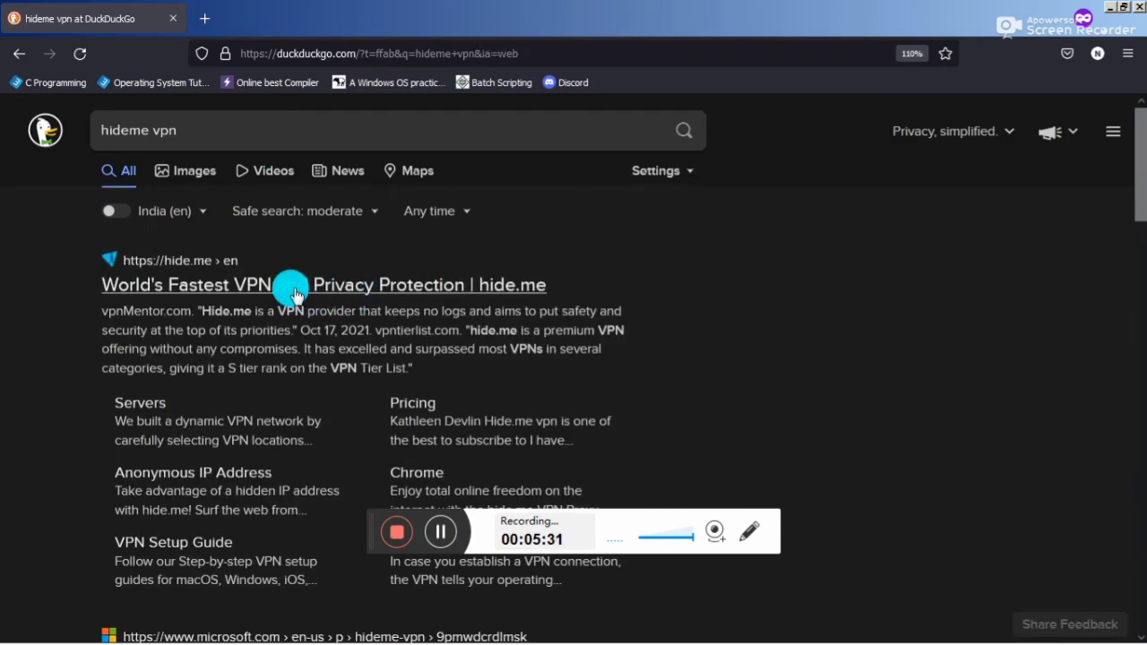
left_click(296, 294)
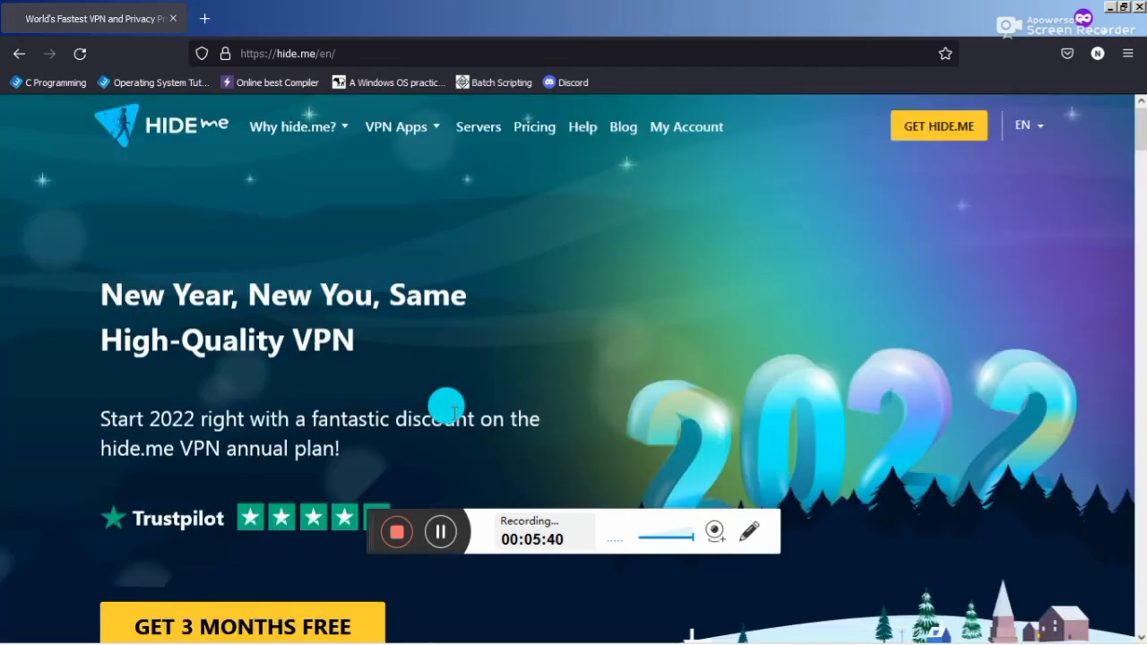
Look through the hide.me homepage down to "What makes hide.me VPN stand out" and close the Firefox window.
scroll(392, 348, "down", 3)
scroll(461, 341, "down", 8)
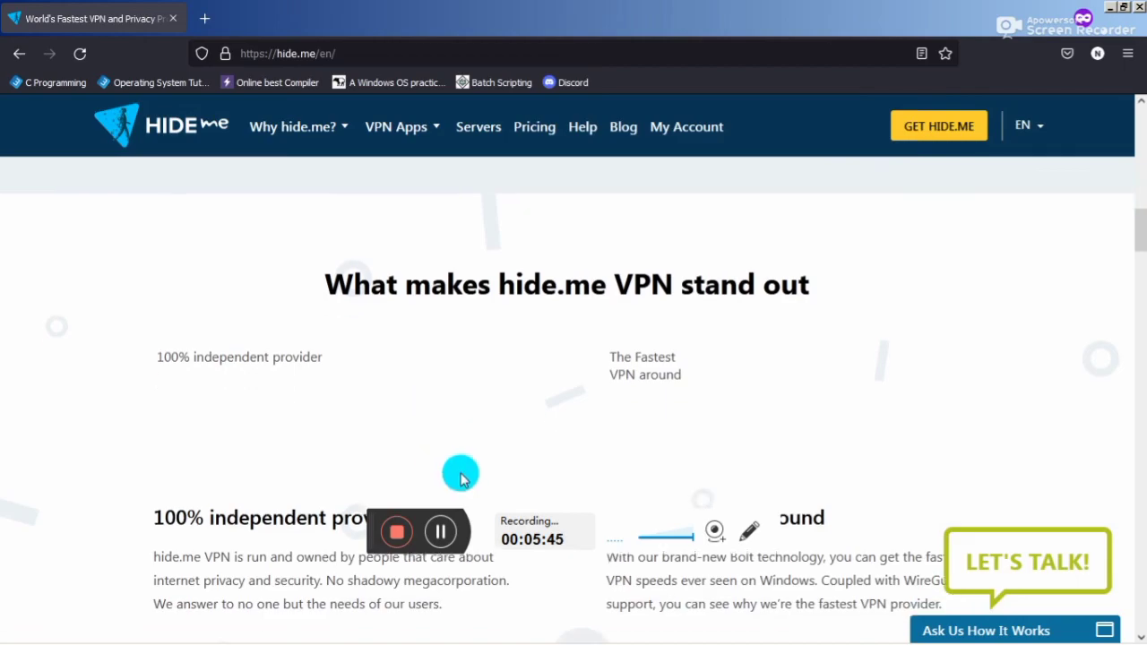
left_click(1139, 7)
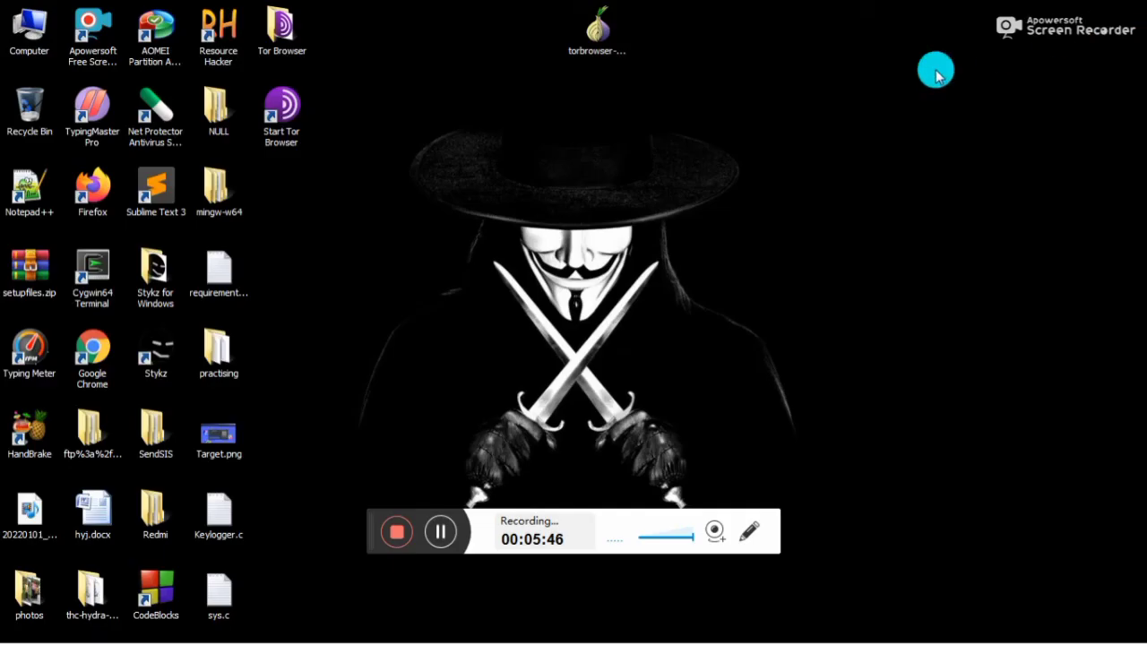